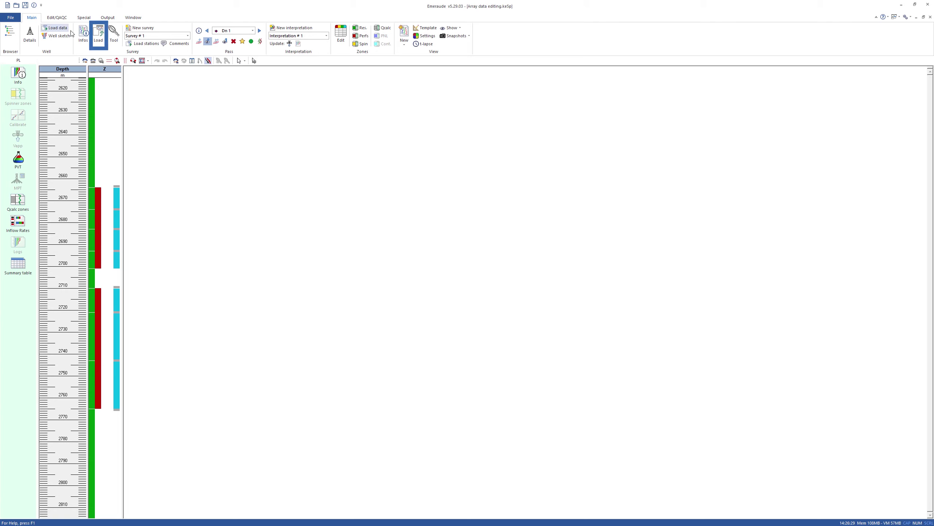
Add DTS data.csv to the survey data import, show its raw file lines, and import it as an array
left_click(102, 44)
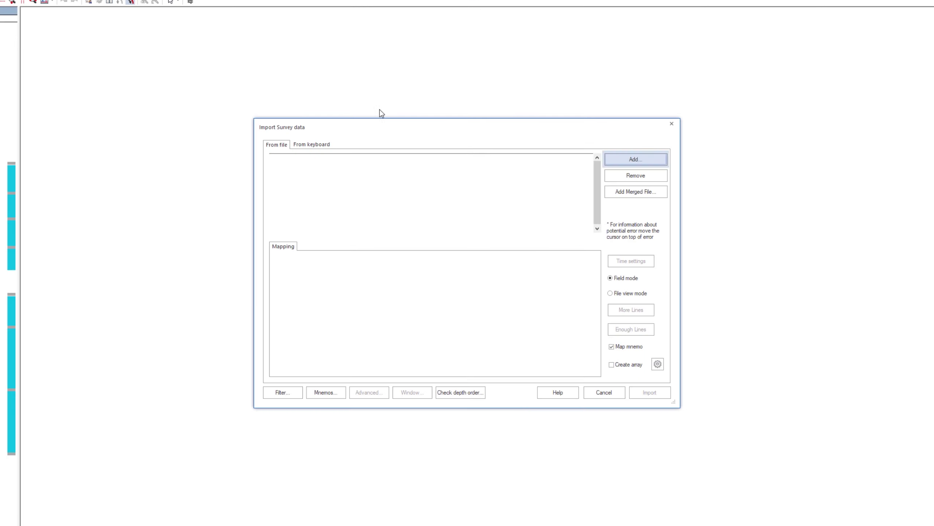
left_click(580, 182)
left_click(459, 198)
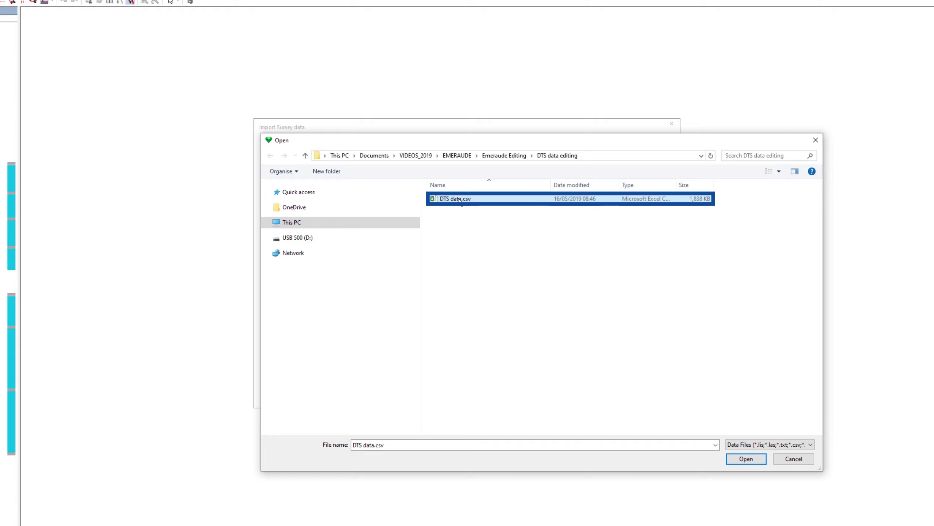
left_click(746, 458)
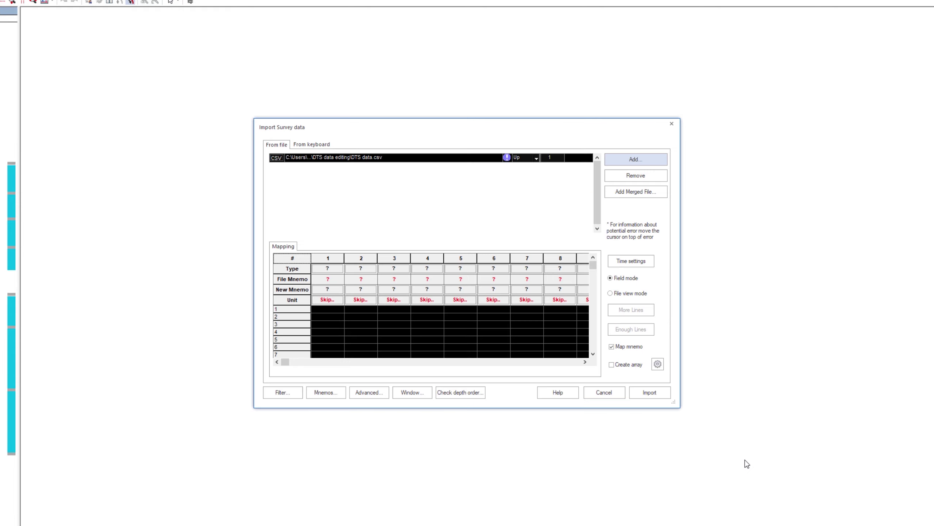
left_click(611, 293)
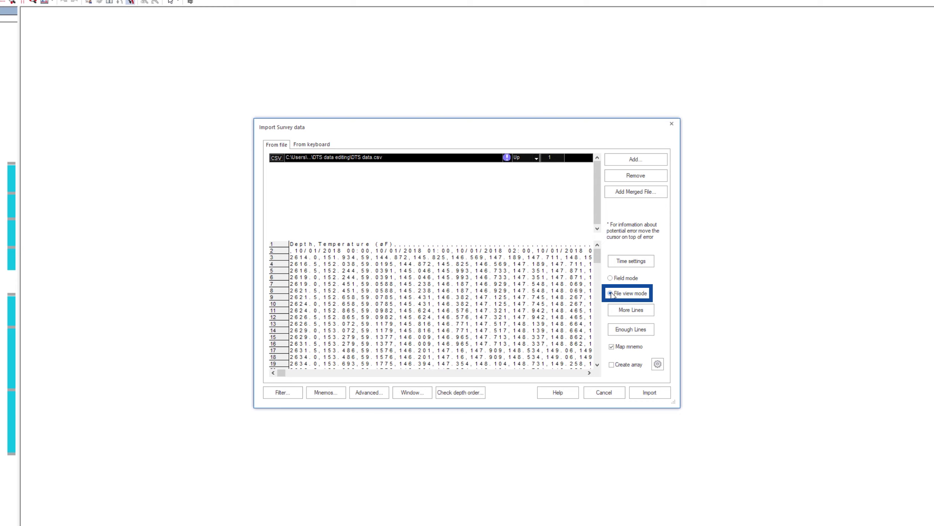
left_click(612, 364)
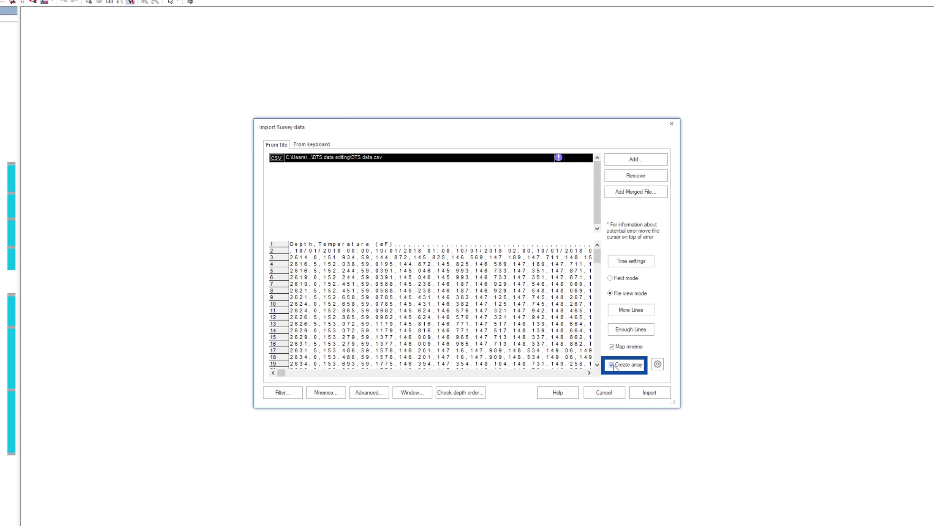
Read the array's trace times from file line 2 using D/M/Y date and H:M time formats
left_click(657, 364)
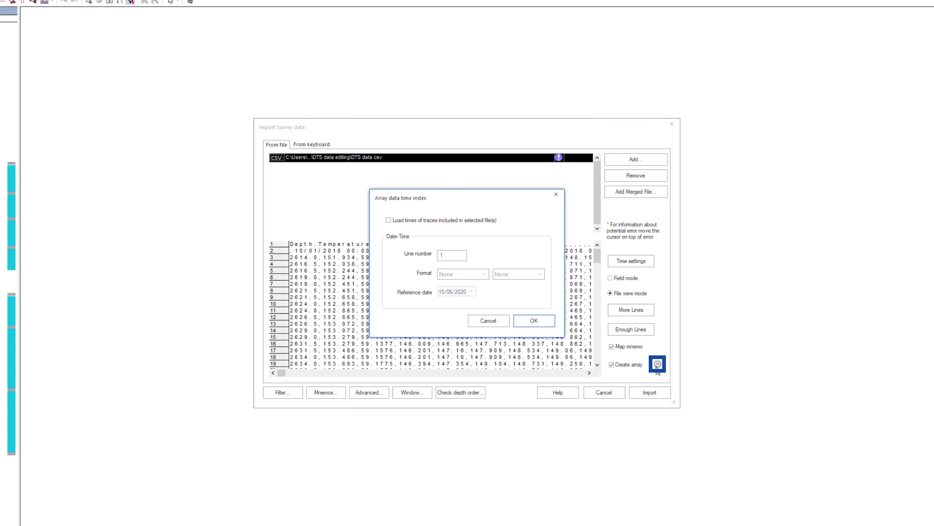
left_click(389, 221)
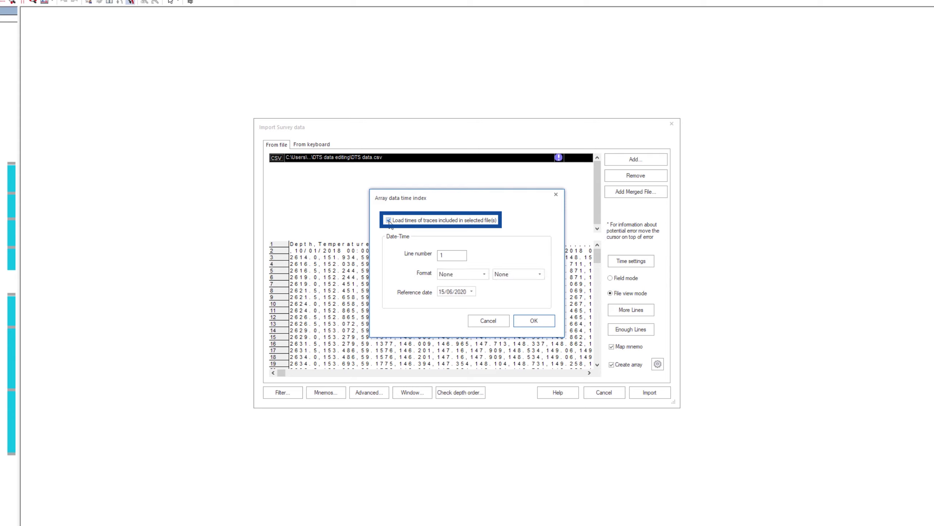
key("Tab")
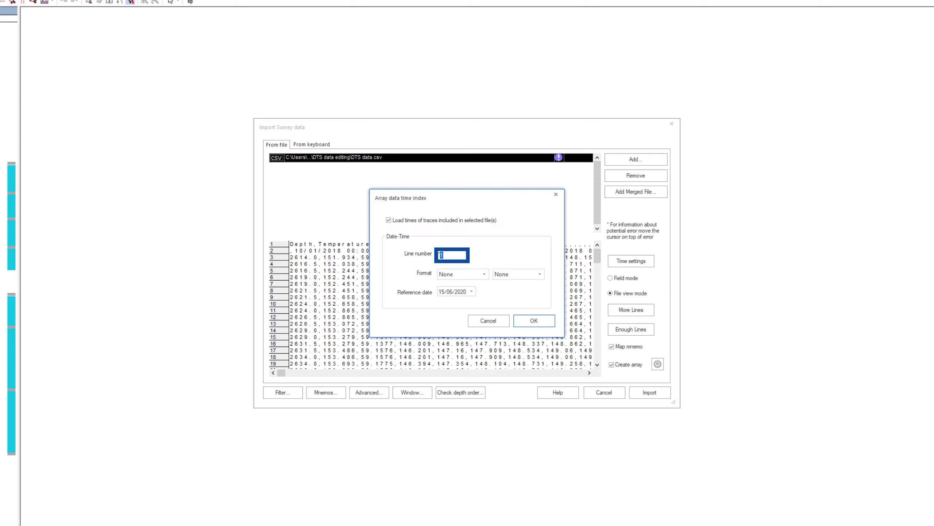
type("2")
key("Tab")
left_click(484, 273)
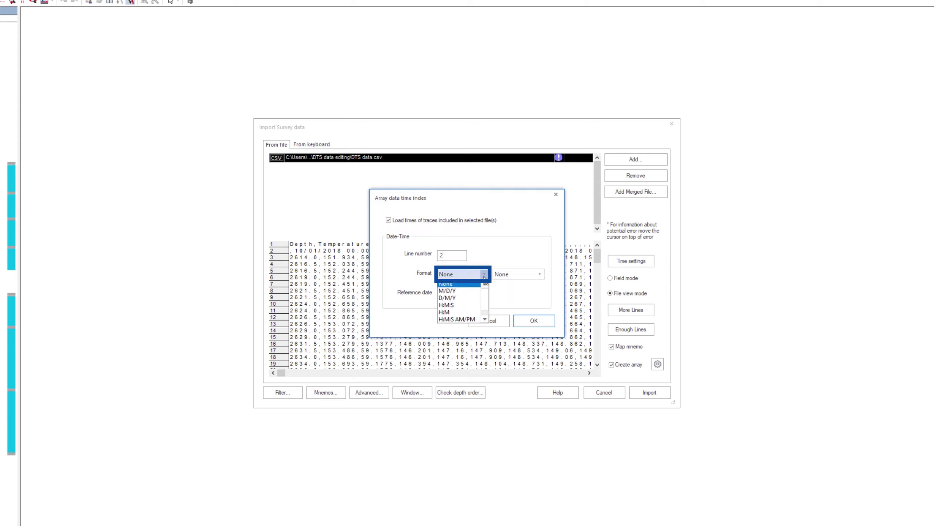
left_click(470, 296)
left_click(535, 273)
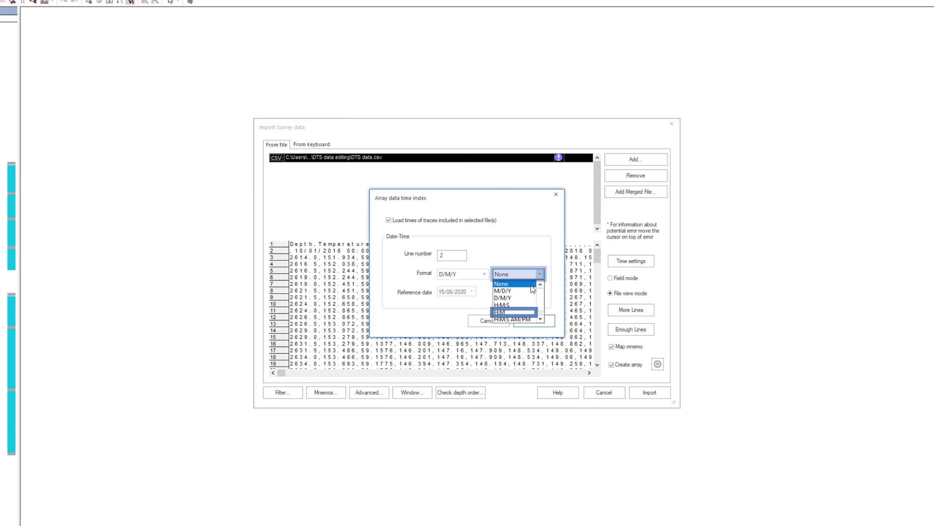
left_click(515, 312)
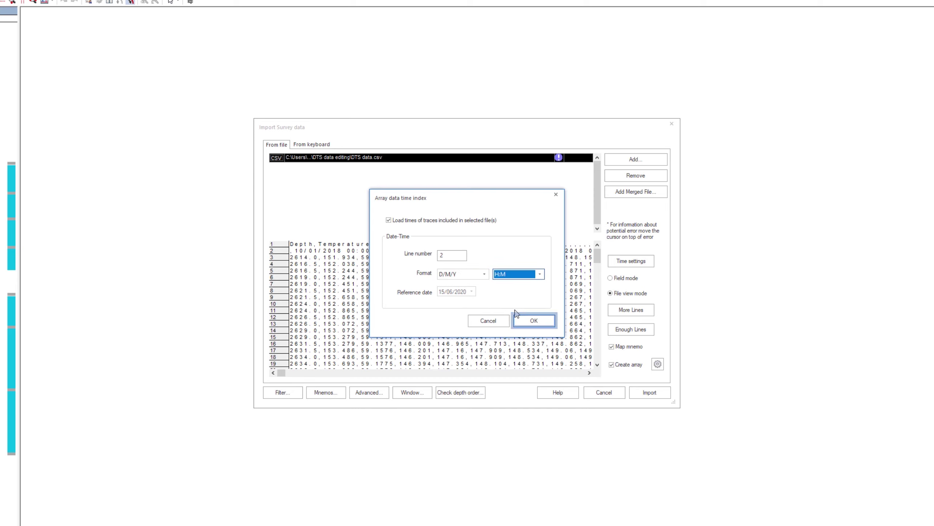
left_click(546, 320)
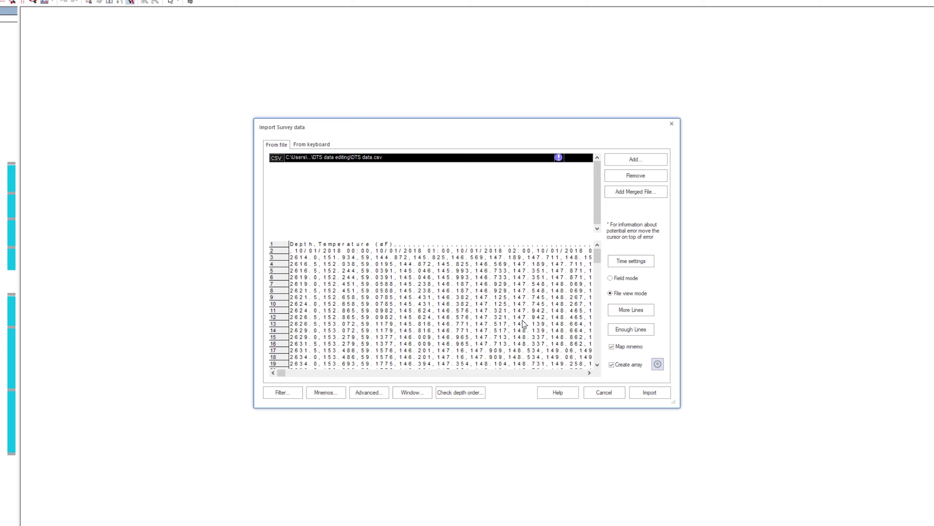
In the field grid, map column 1 as Depth and the remaining columns as Temperature
left_click(612, 279)
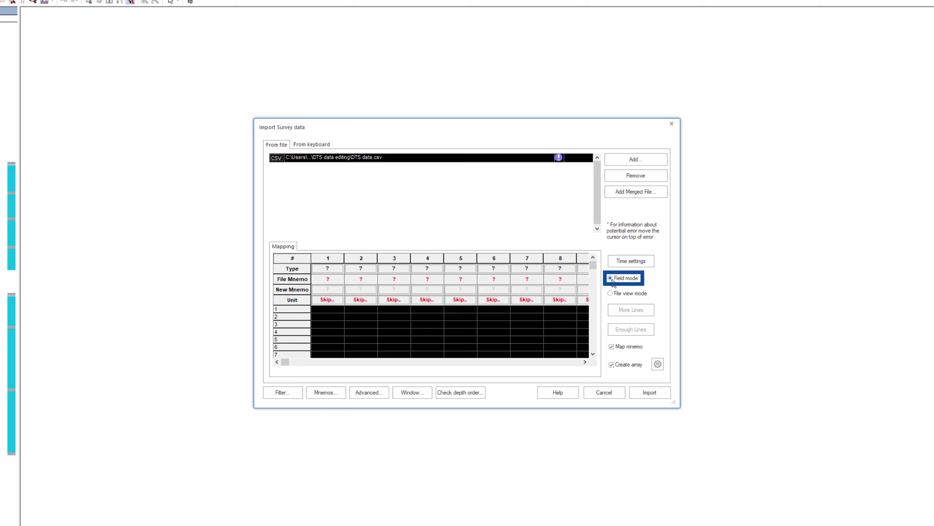
left_click(339, 273)
left_click(337, 164)
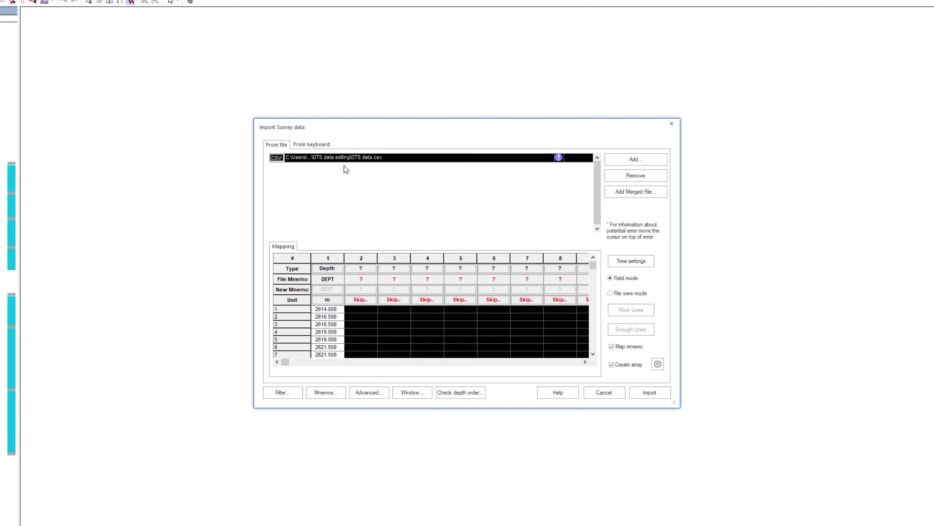
left_click(370, 269)
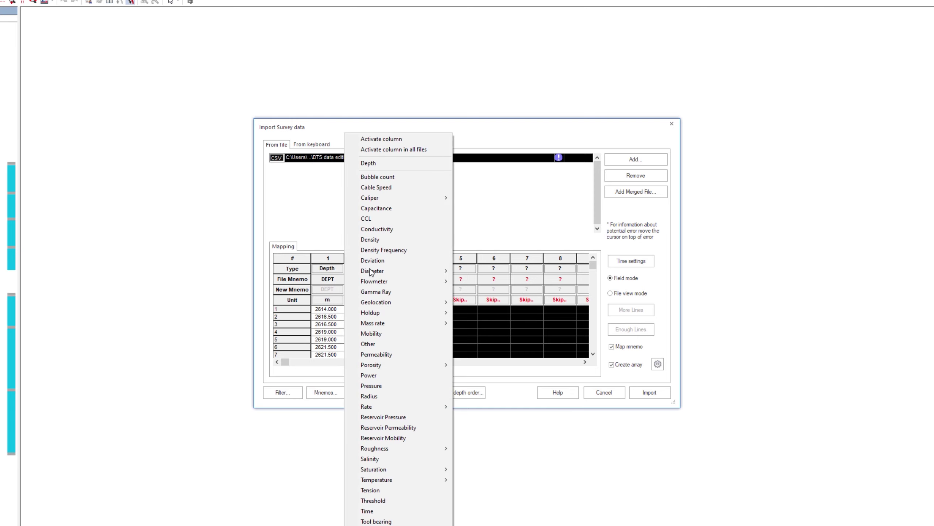
mouse_move(366, 480)
left_click(476, 480)
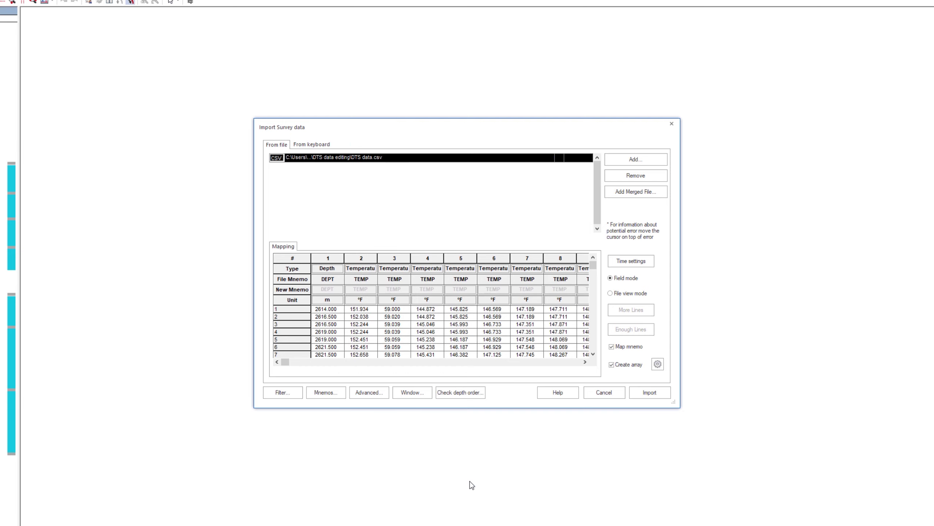
mouse_move(284, 362)
left_mouse_down()
mouse_move(365, 372)
mouse_move(281, 362)
left_mouse_up()
Set the advanced import option to average traces every set of N traces, with N = 5
left_click(369, 392)
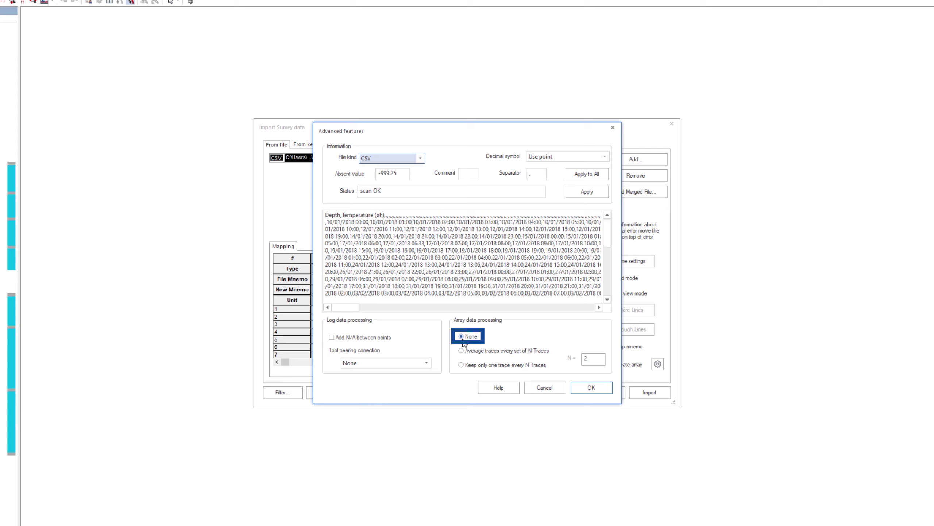
left_click(461, 351)
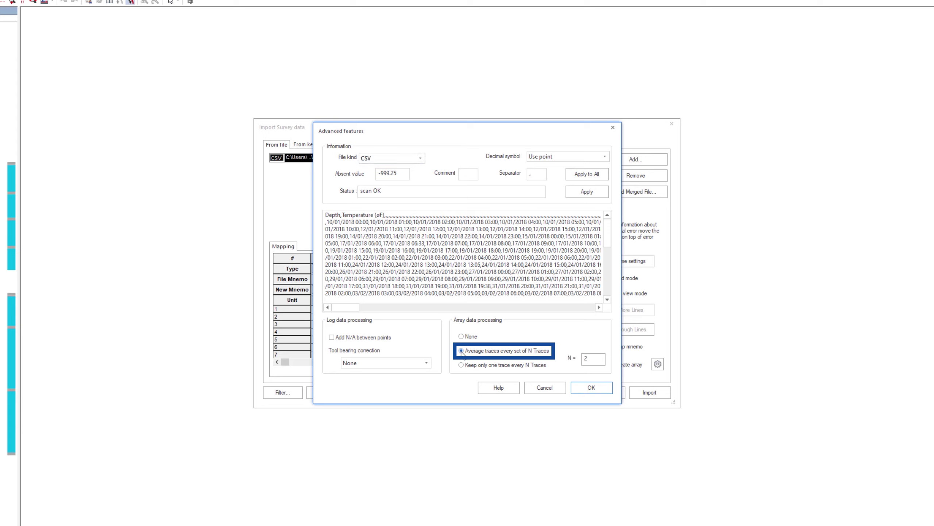
left_click(461, 365)
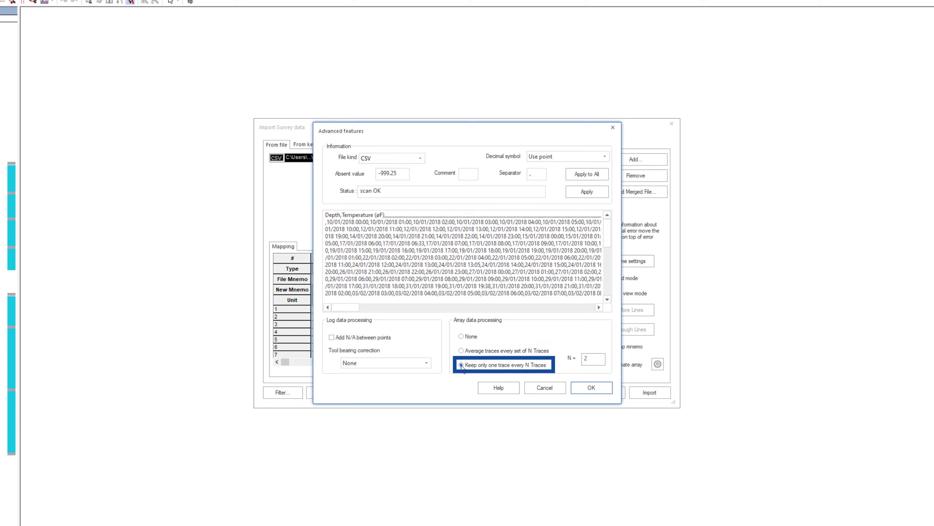
left_click(461, 350)
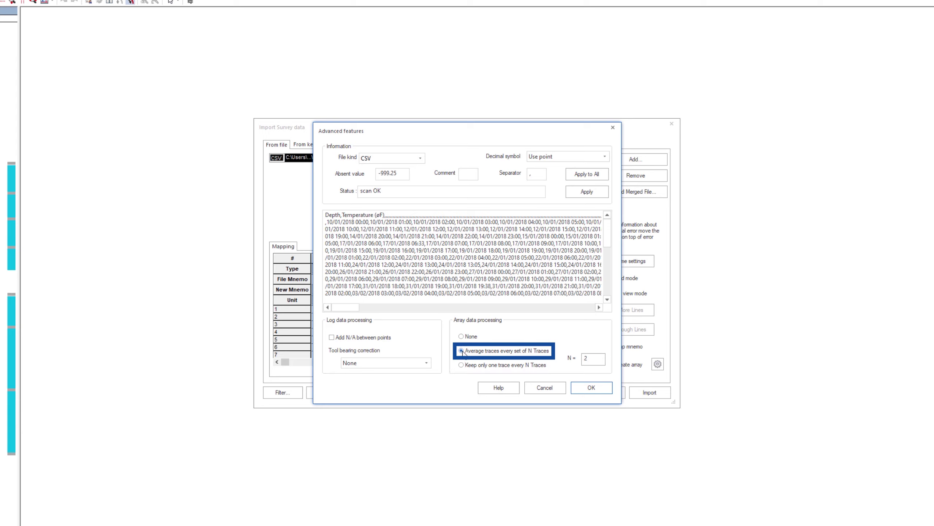
key("Tab")
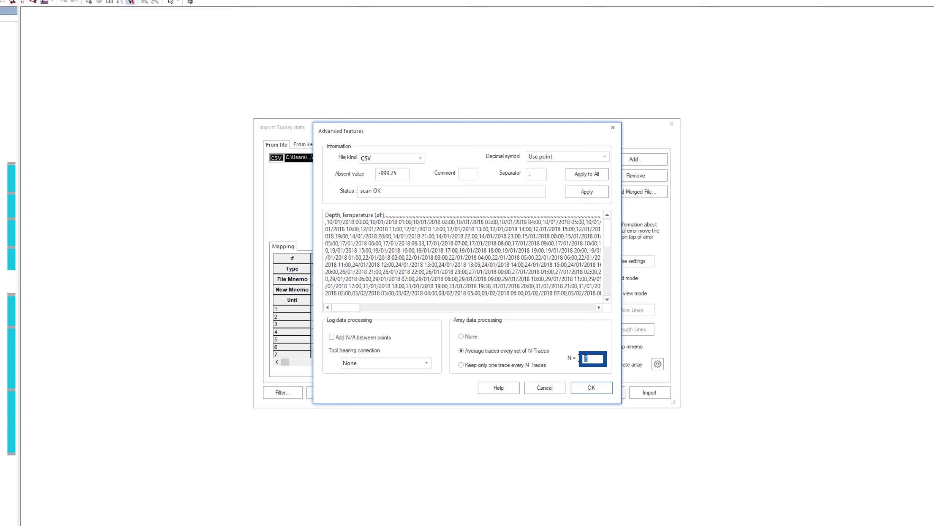
type("5")
left_click(591, 387)
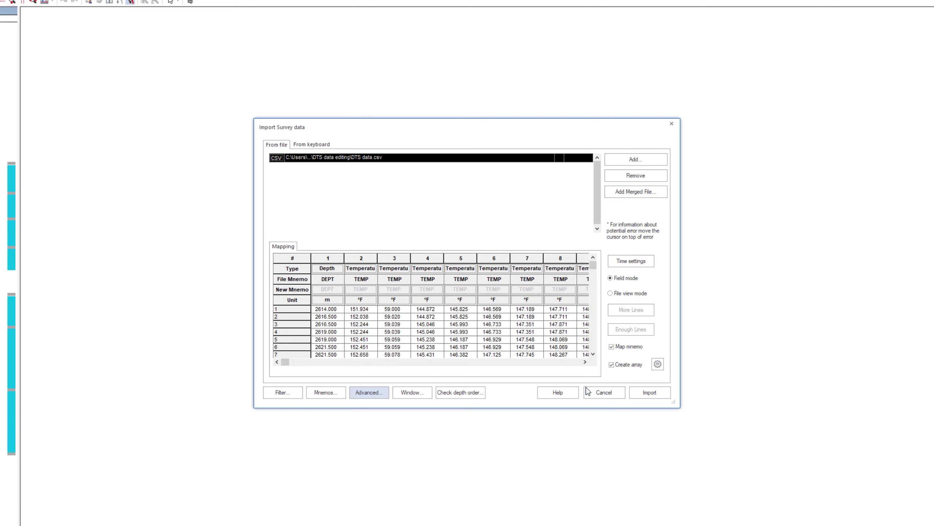
left_click(645, 394)
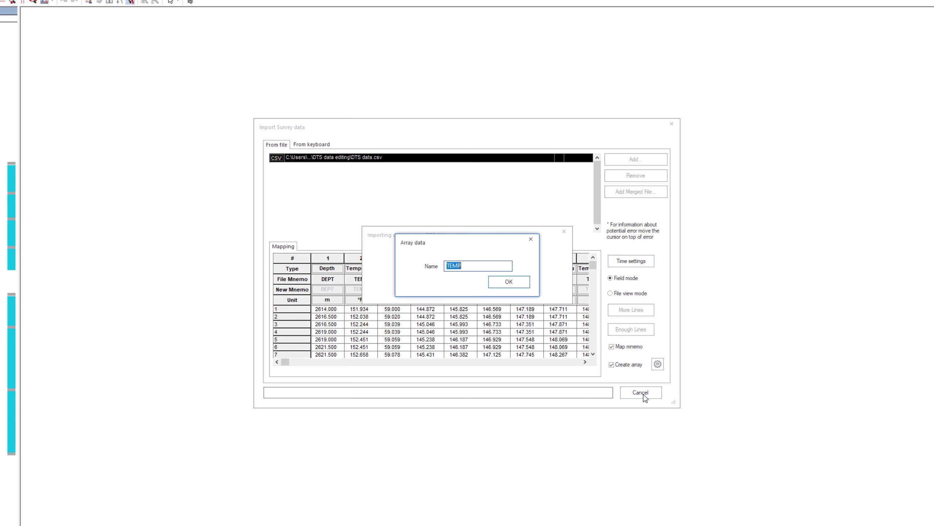
left_click(525, 286)
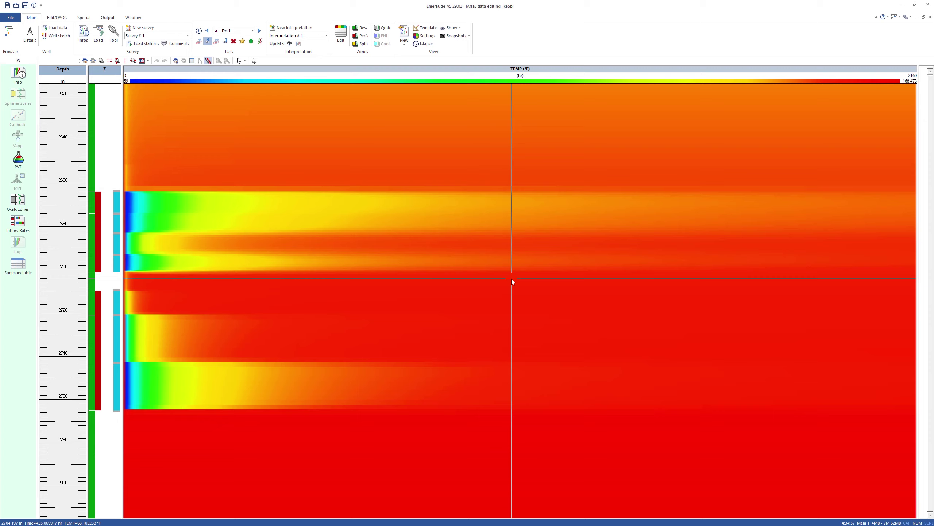
Turn off Interpolate in gaps on the TEMP heatmap so missing intervals show blank
right_click(511, 279)
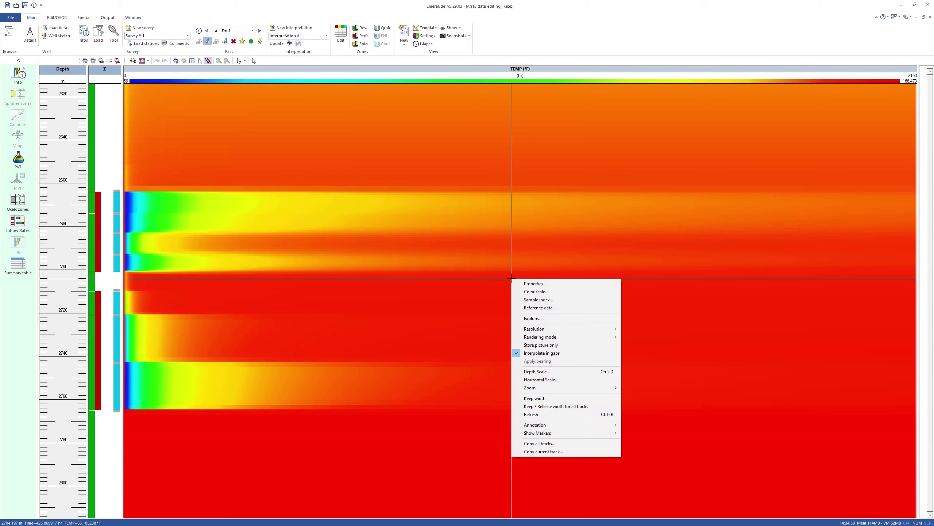
left_click(516, 352)
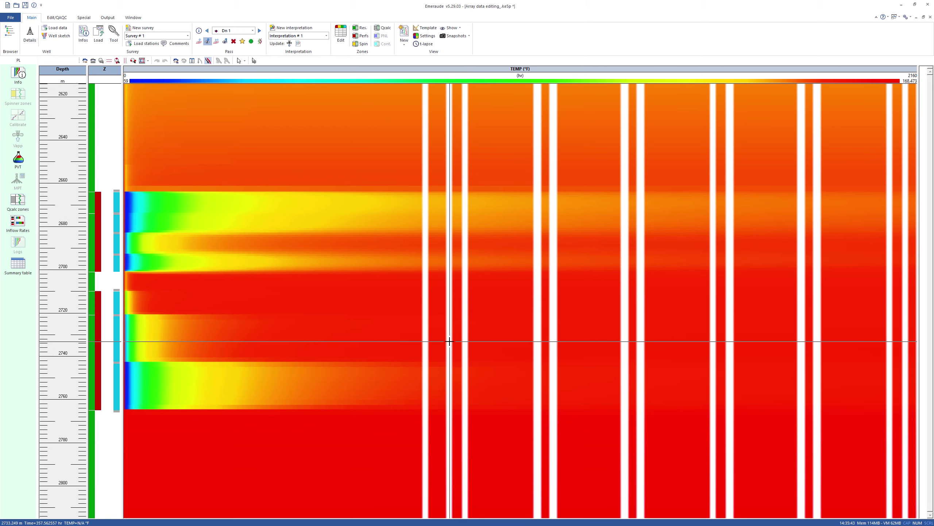
Open the TEMP array explorer and widen its window and plots
right_click(449, 341)
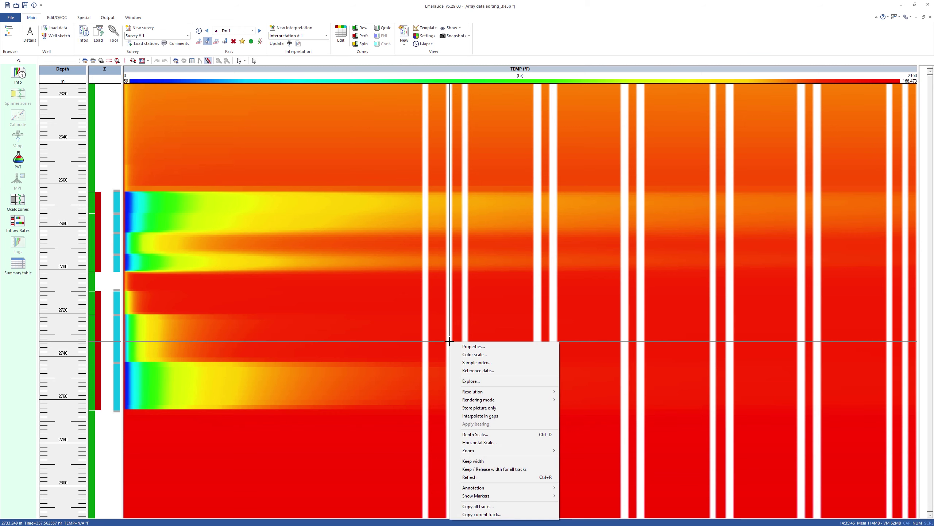
left_click(466, 381)
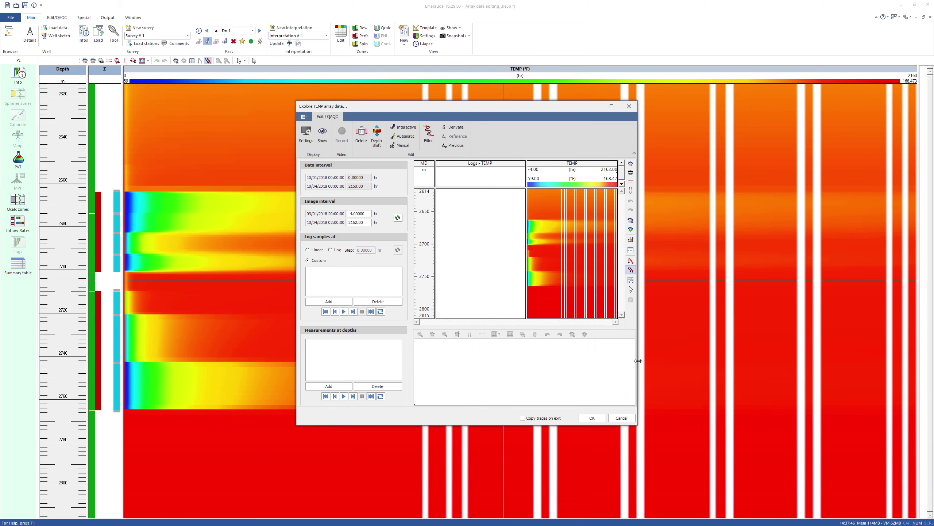
left_click_drag(639, 361, 783, 373)
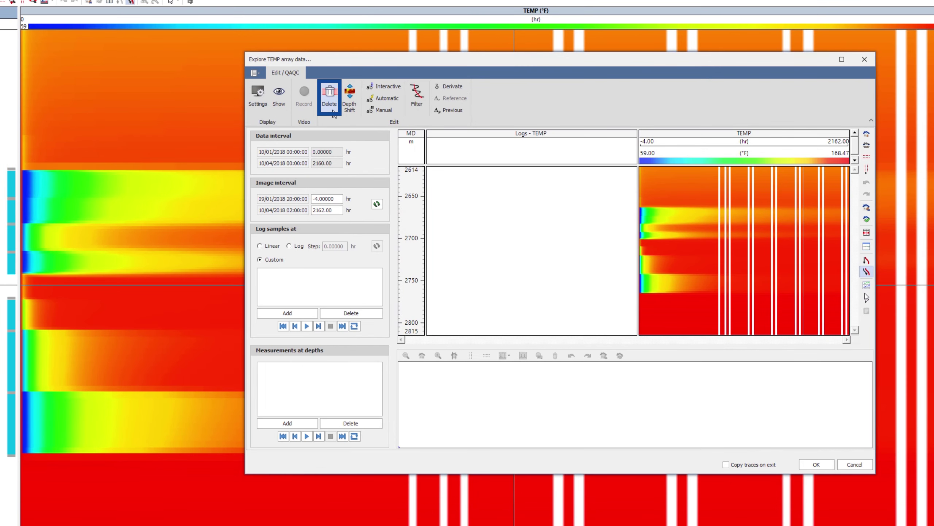
Delete the TEMP data between 2614 m and 2634.83 m
left_click(334, 111)
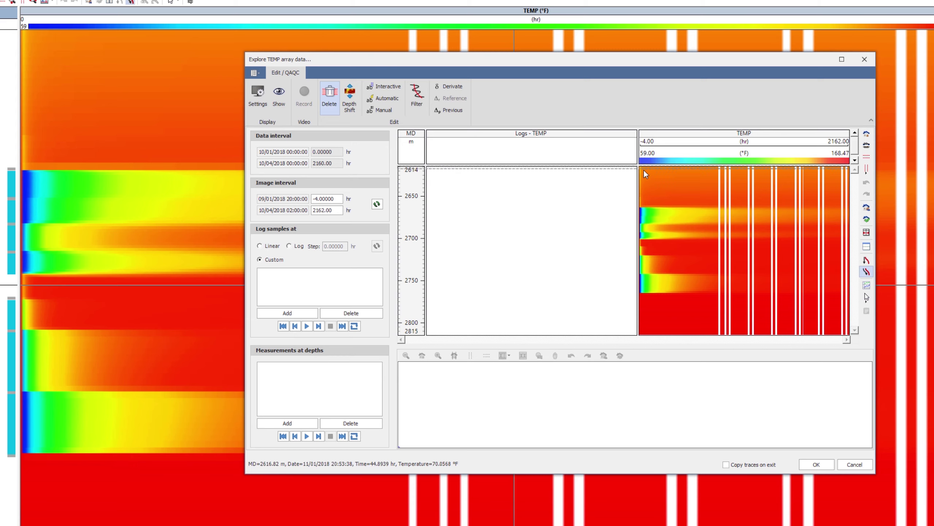
left_click_drag(644, 170, 642, 184)
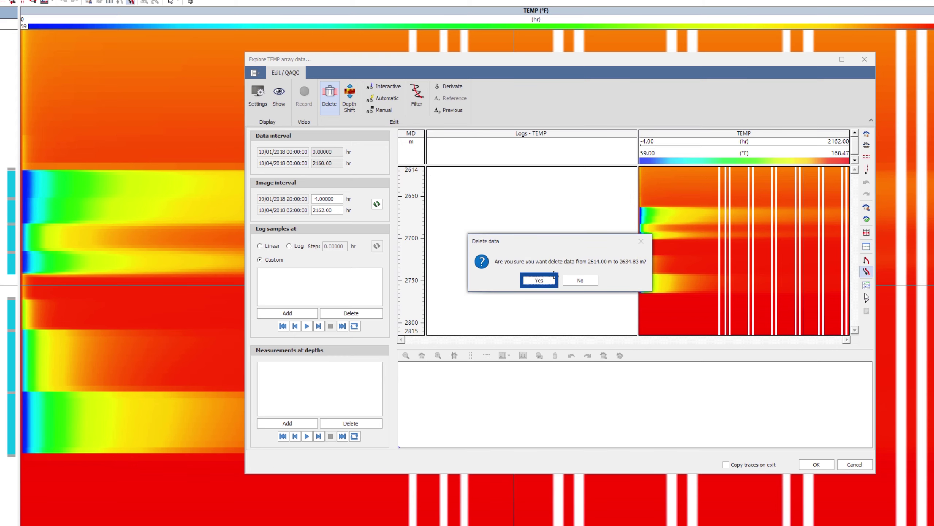
left_click(555, 275)
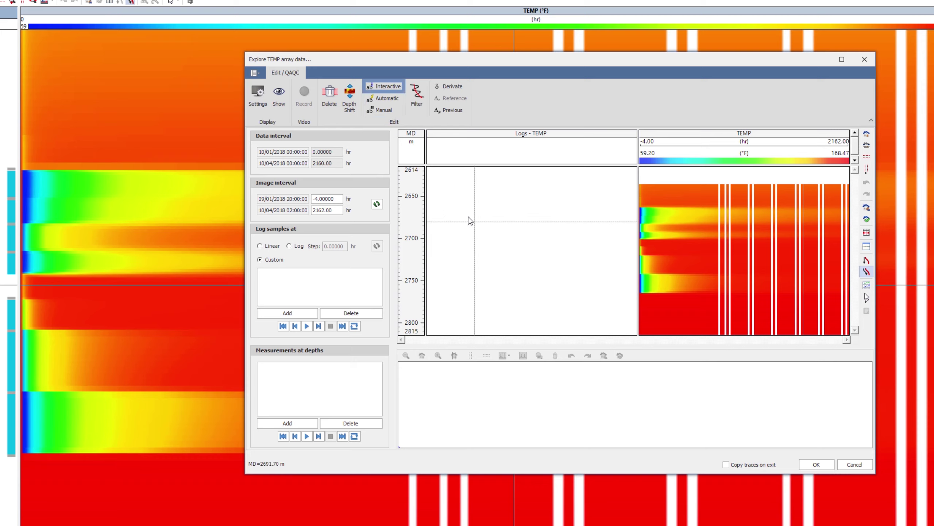
Shift the TEMP traces between 358 and 616 hr up by a 5 °F offset (b = 5)
left_click(393, 88)
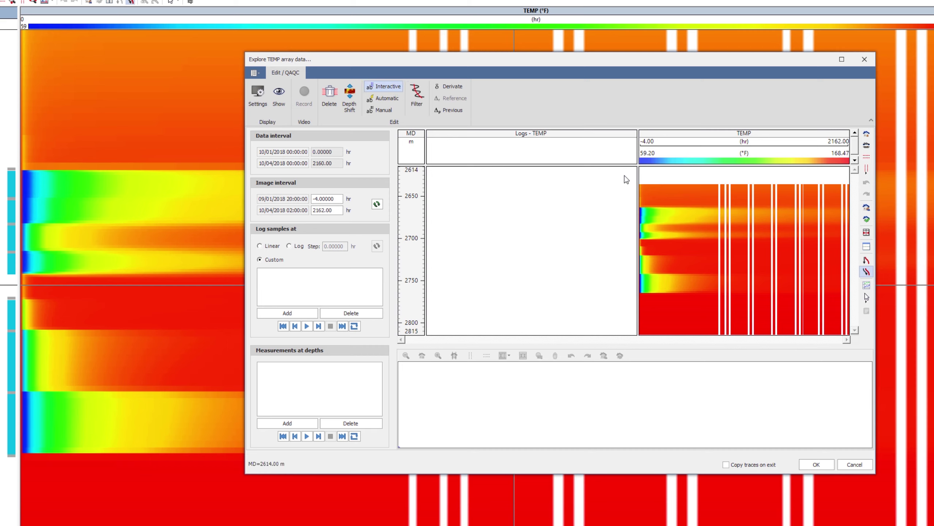
left_click_drag(701, 201, 675, 202)
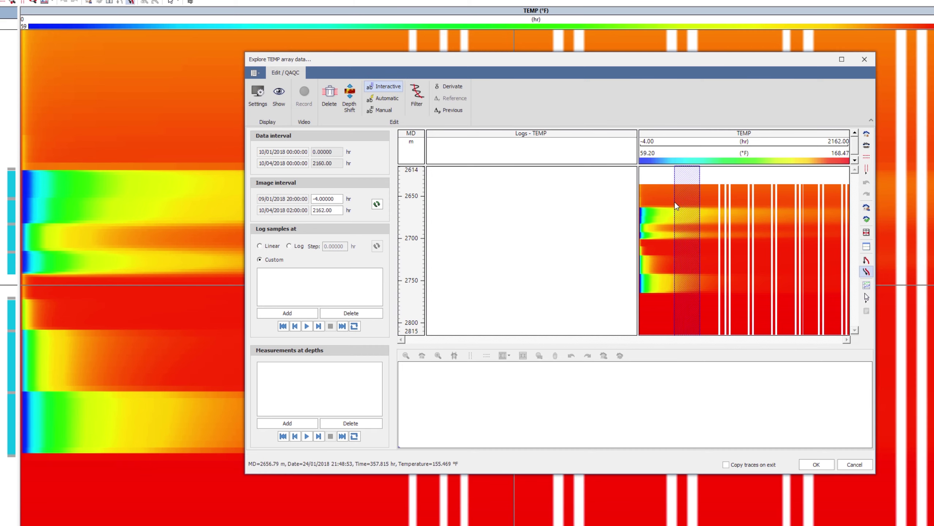
left_click(531, 267)
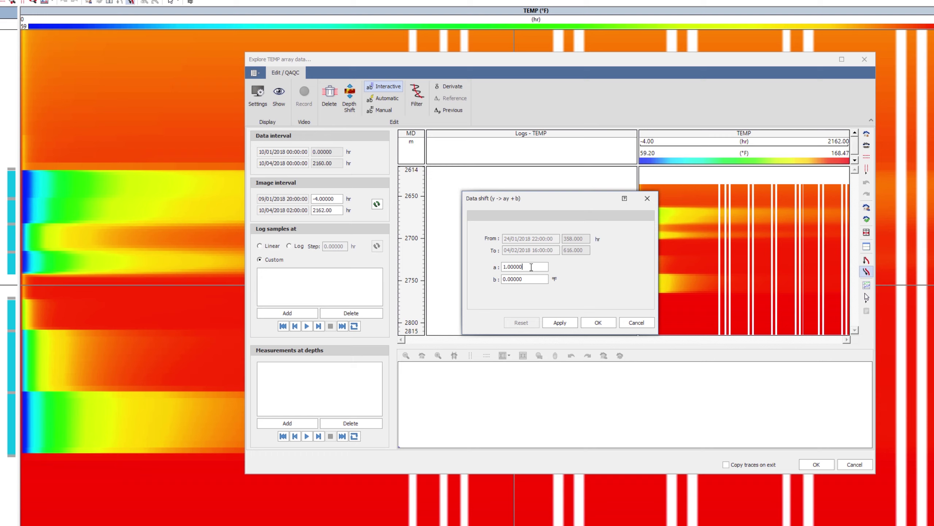
key("Tab")
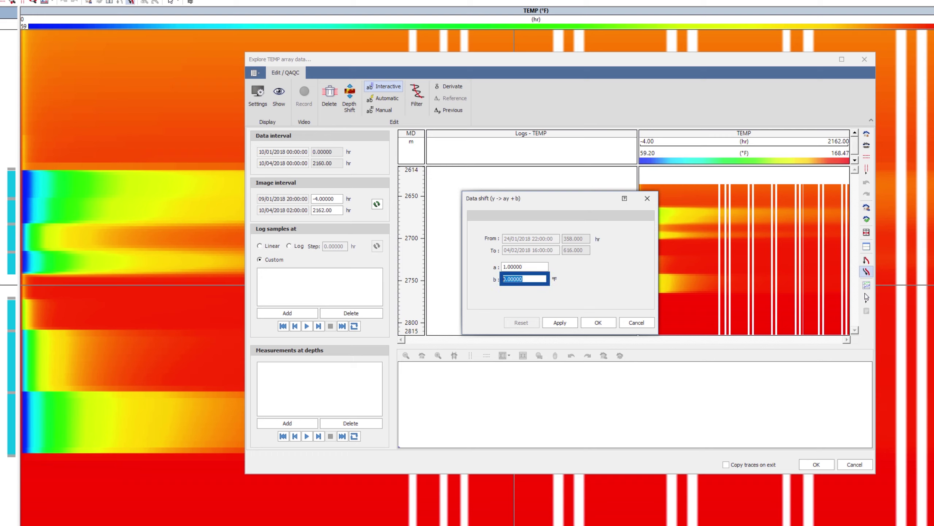
type("5")
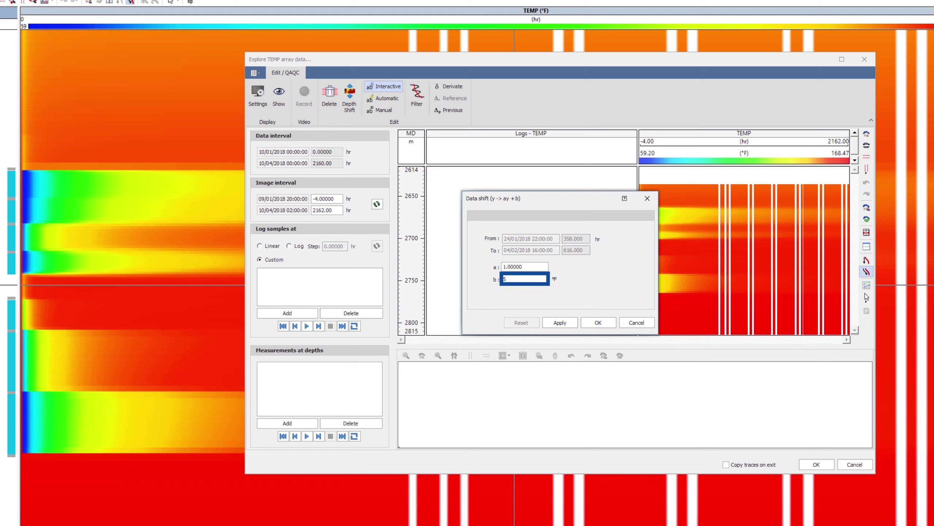
left_click(586, 323)
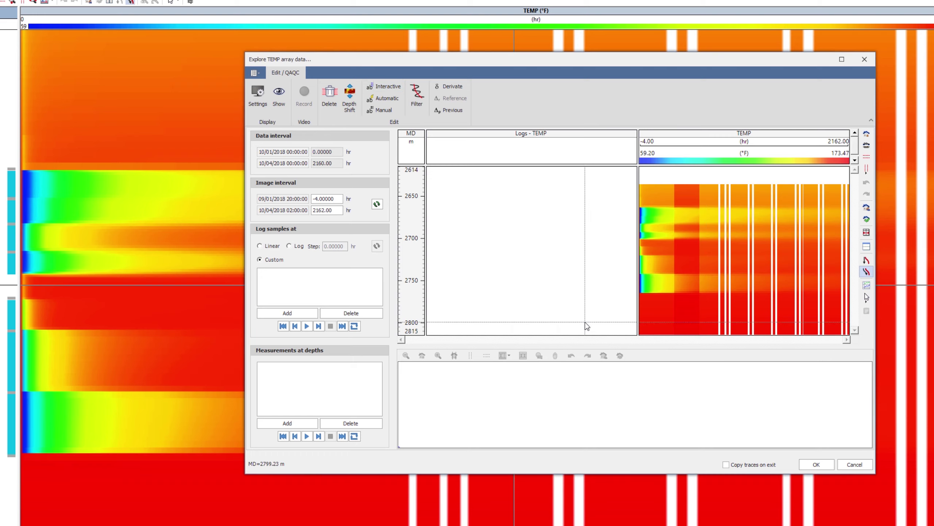
Extract temperature profiles from the TEMP image at 734 hr and 534 hr
right_click(711, 273)
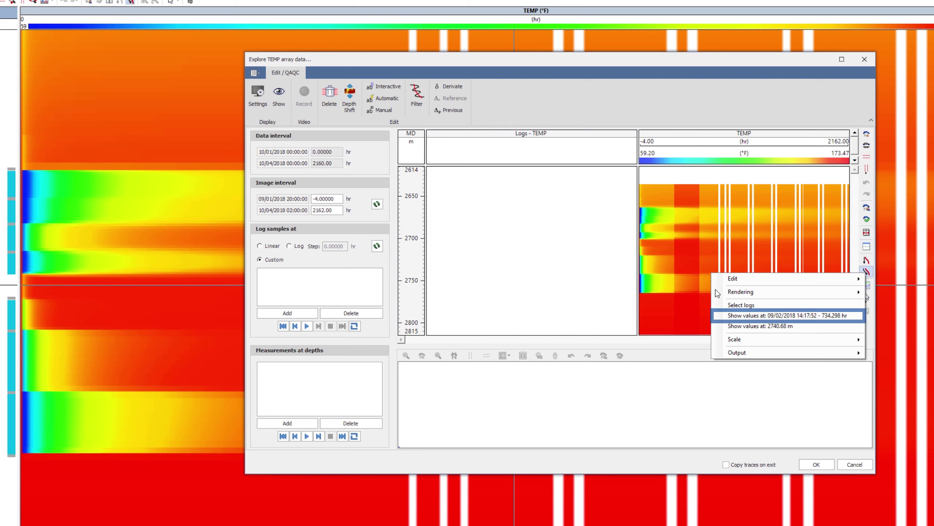
left_click(721, 315)
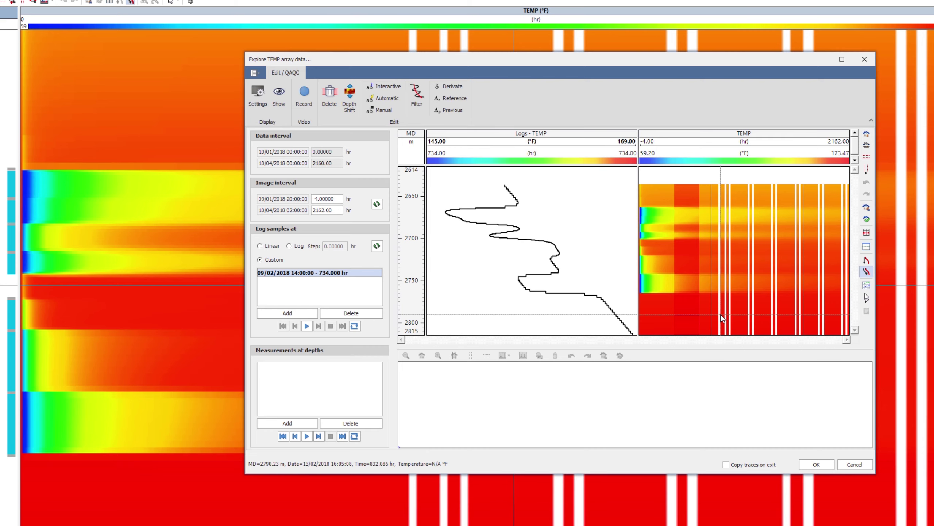
right_click(691, 291)
left_click(720, 334)
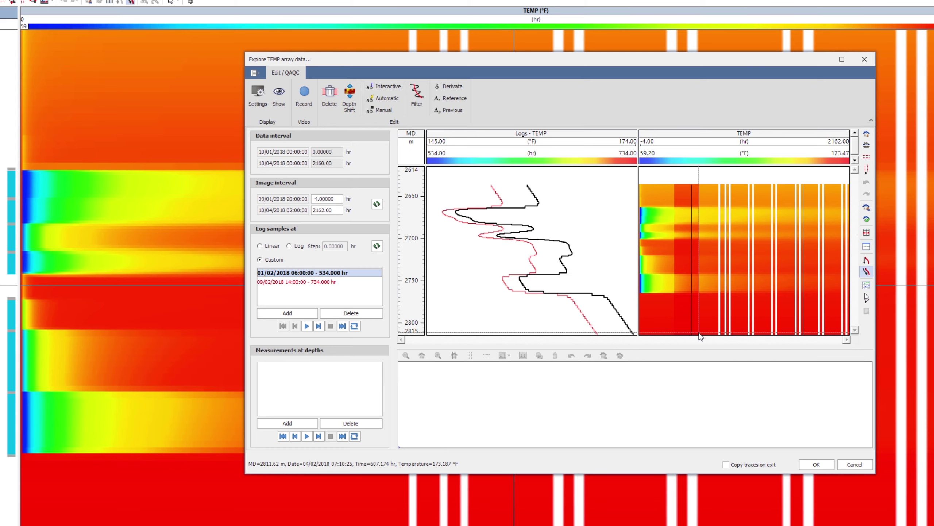
Extract hourly temperature profiles across a time span starting at 119 hr
right_click(679, 262)
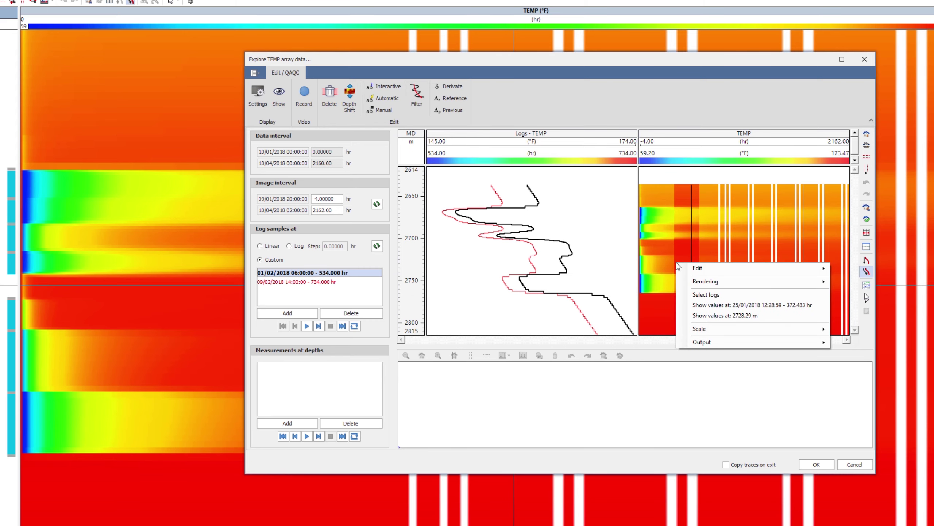
left_click(680, 288)
left_click_drag(680, 288, 652, 287)
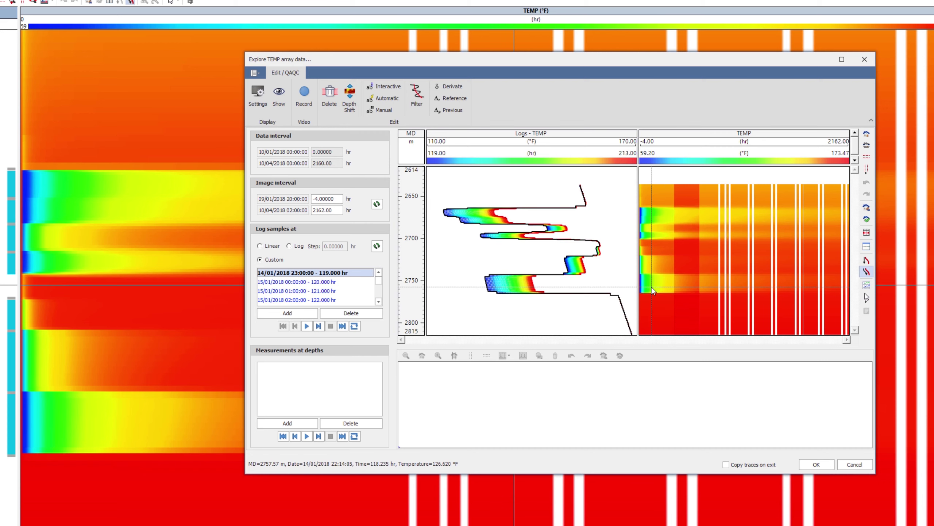
left_click(416, 108)
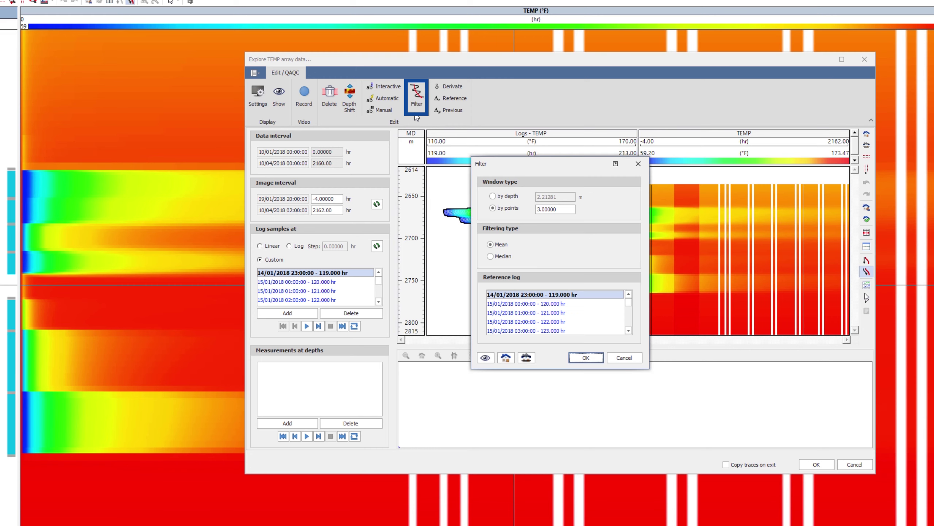
left_click_drag(495, 163, 668, 178)
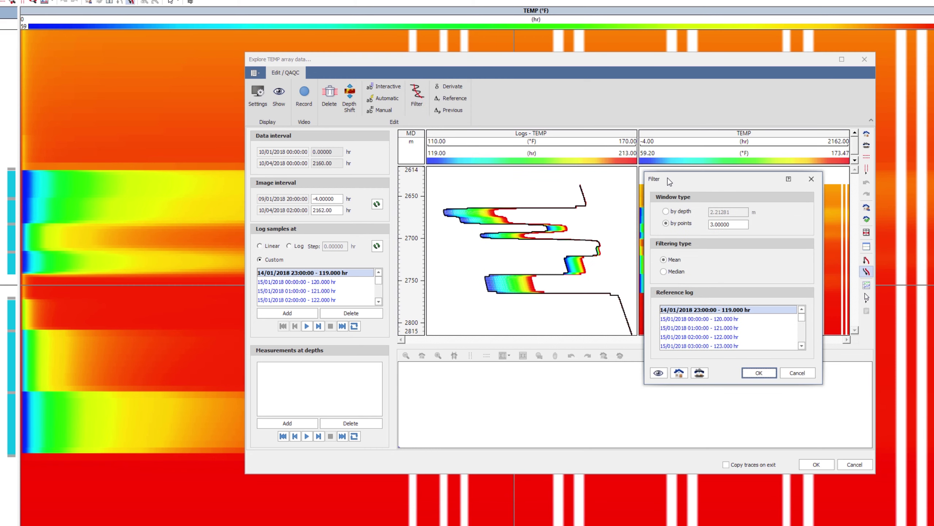
left_click(666, 223)
left_click(658, 373)
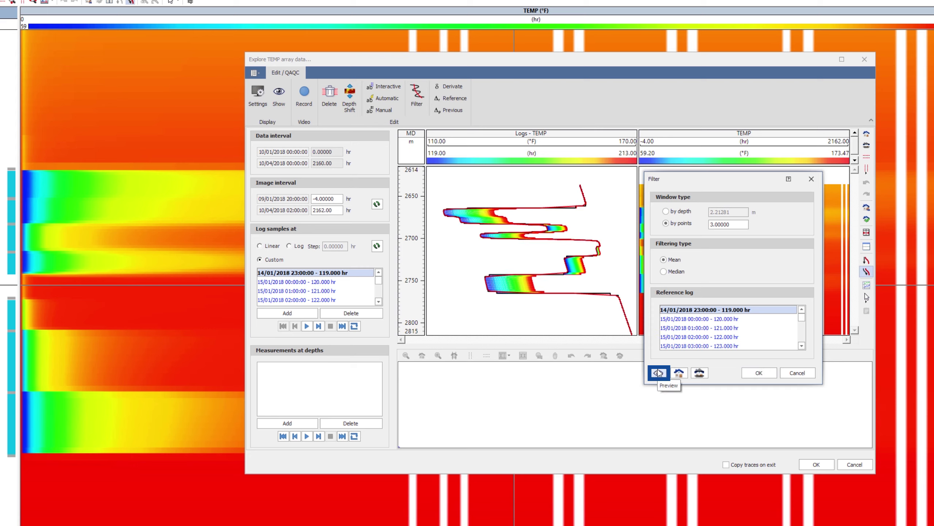
left_click(666, 211)
left_click_drag(732, 212, 720, 212)
type("5")
left_click(659, 373)
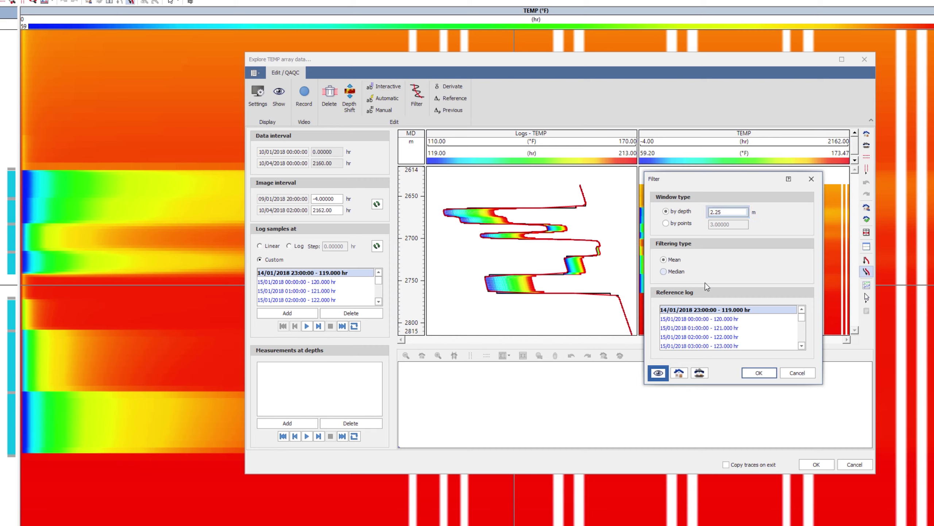
left_click(734, 212)
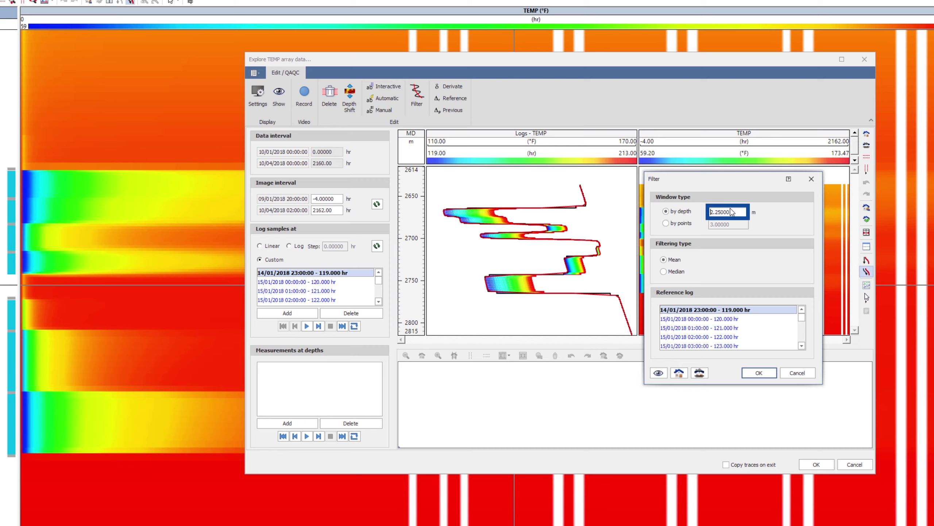
left_click_drag(733, 212, 710, 212)
type("5")
left_click(658, 373)
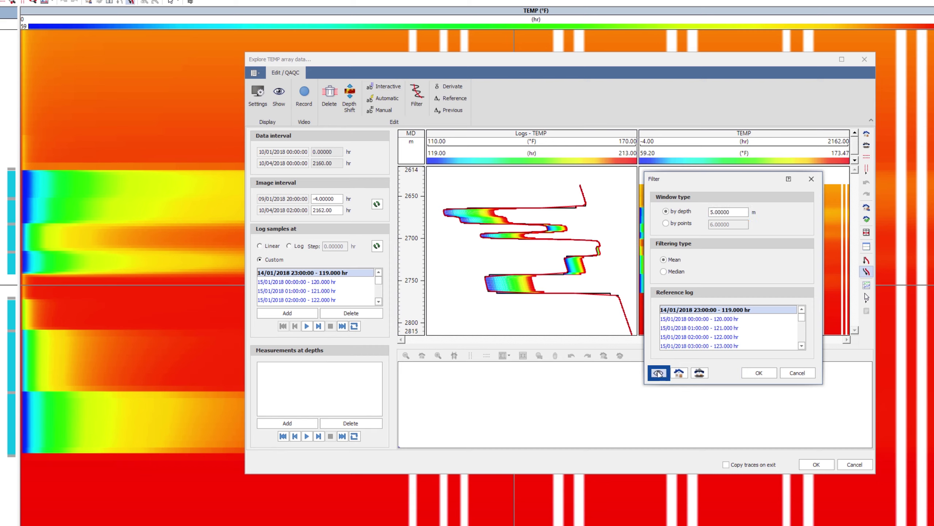
left_click_drag(802, 317, 801, 329)
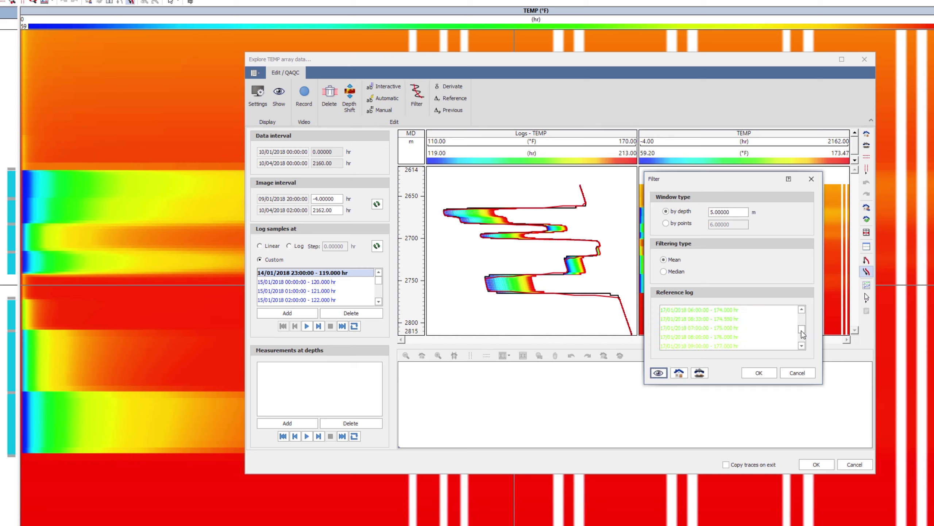
left_click(706, 327)
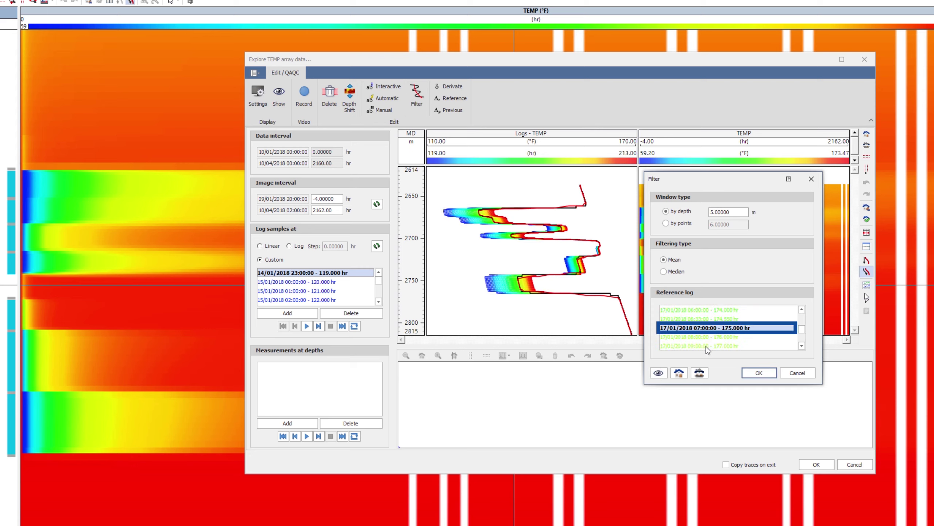
left_click(788, 374)
left_click(320, 281)
Replace the 120 hr log sample with a sample from the 2 hr series
left_click(333, 313)
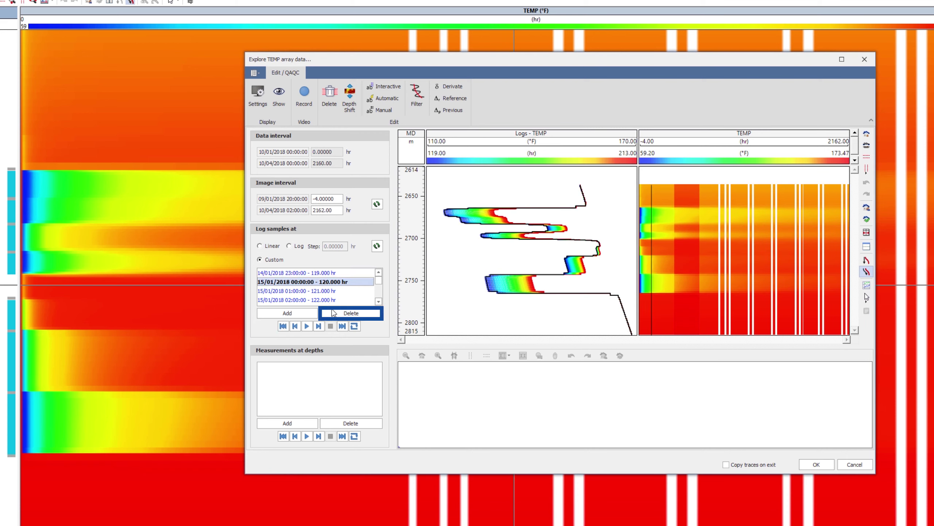
left_click(288, 313)
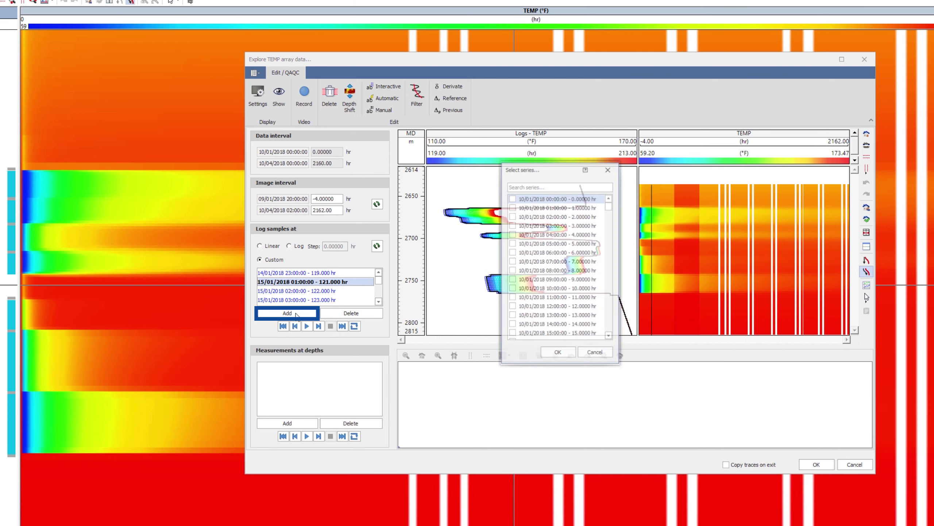
left_click(512, 198)
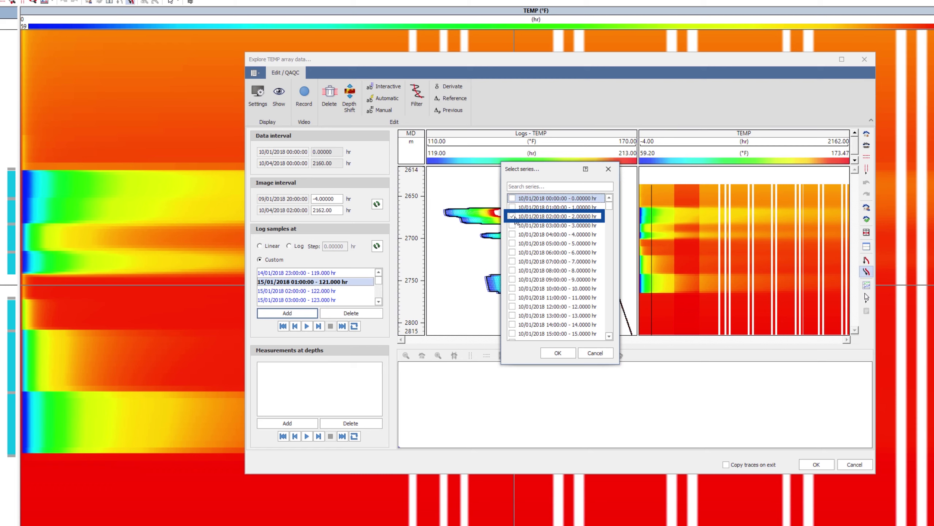
left_click(550, 353)
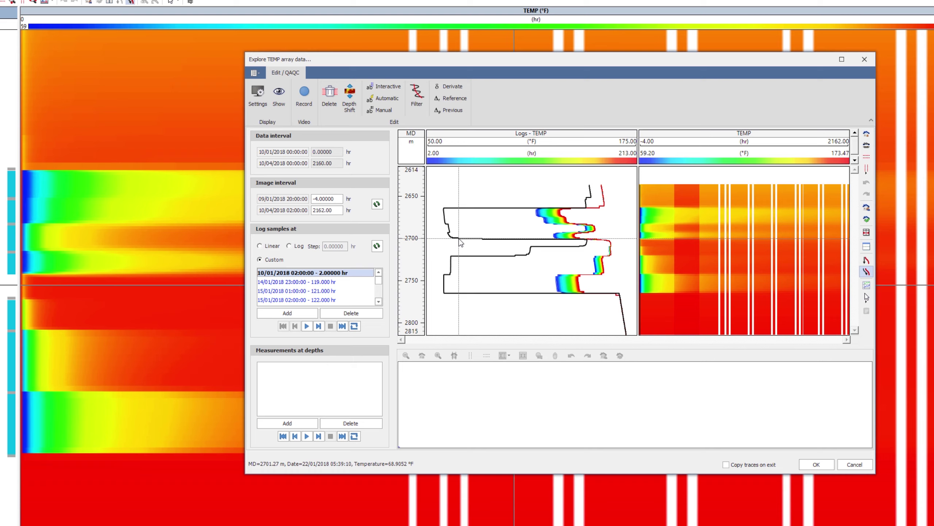
Compute the TEMP difference image against the 2 hr reference trace and apply the edits
left_click(452, 98)
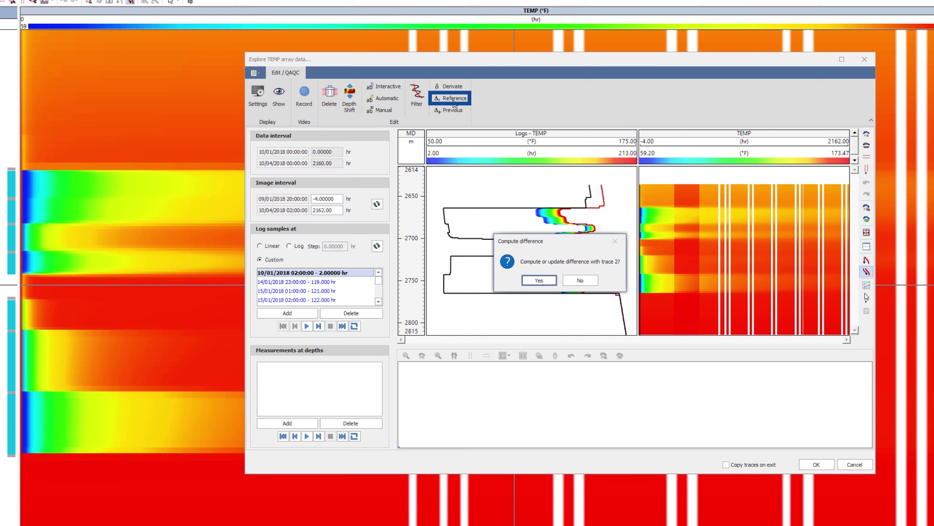
left_click(540, 280)
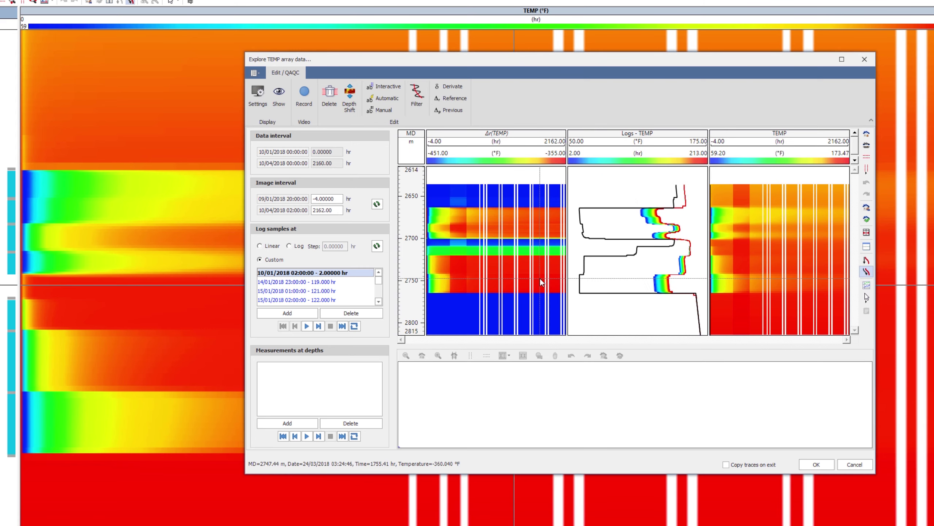
left_click(816, 464)
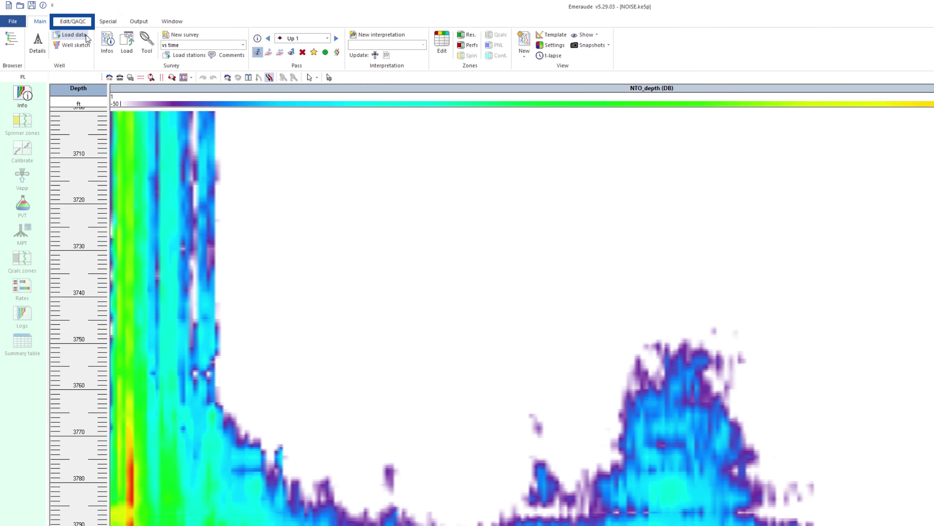
Apply a 25 ft array depth shift to the NTO_depth noise array
left_click(82, 25)
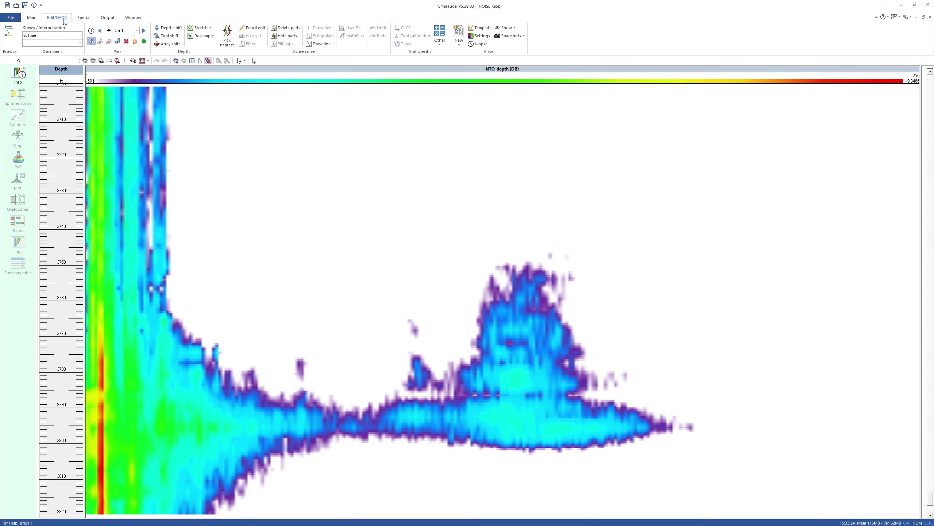
left_click(168, 44)
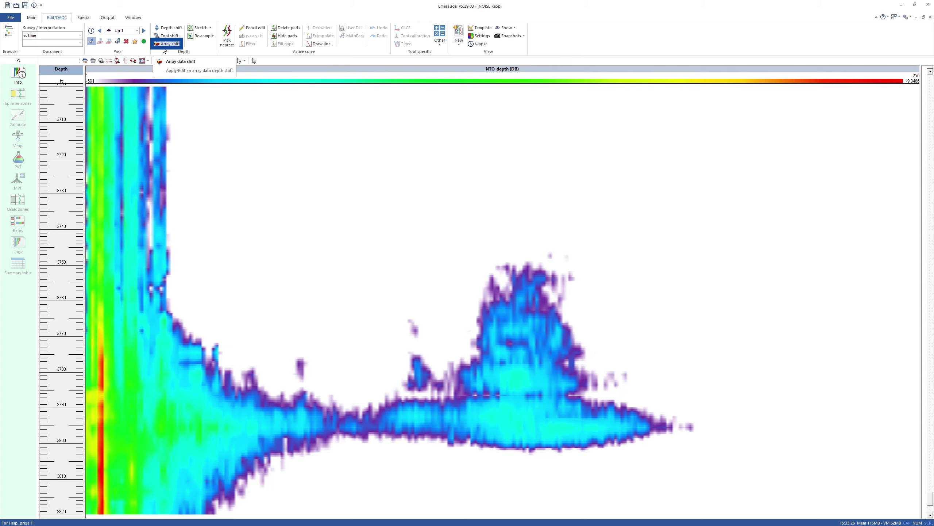
left_click(167, 46)
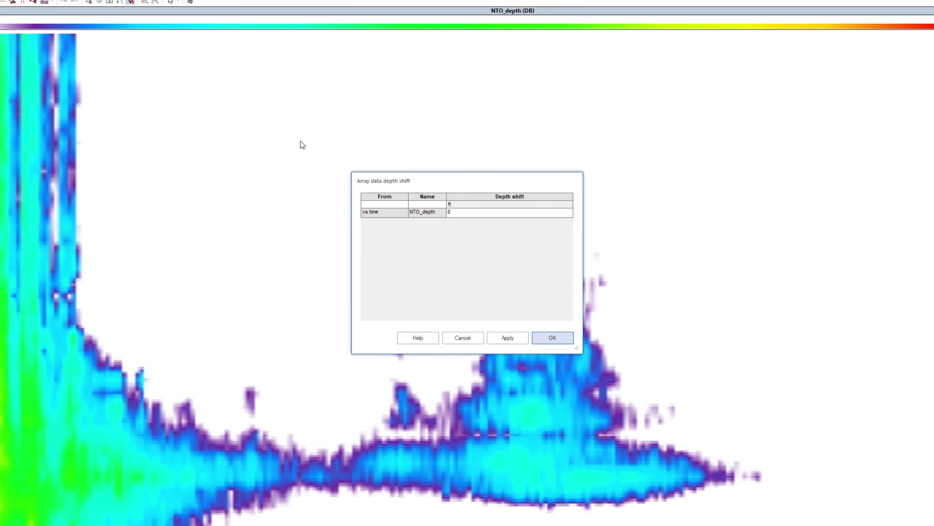
left_click(510, 211)
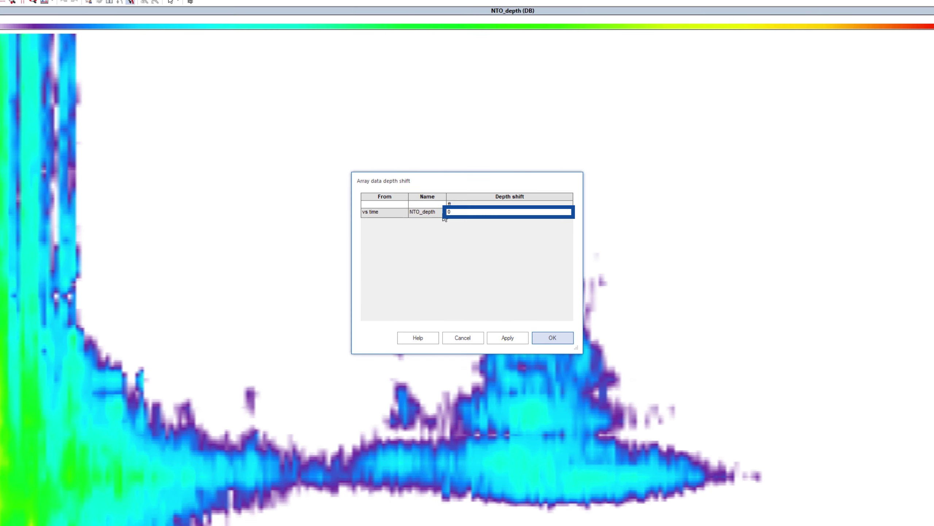
type("25")
left_click(553, 338)
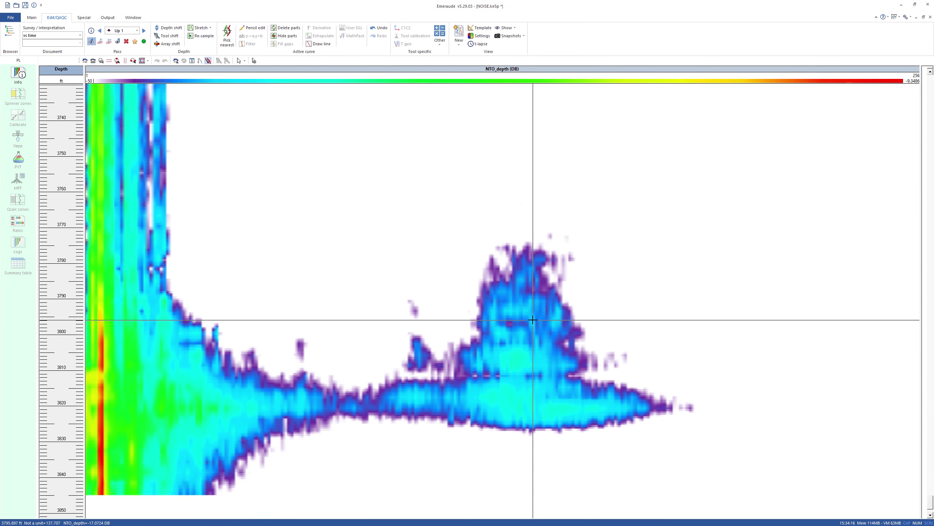
right_click(533, 320)
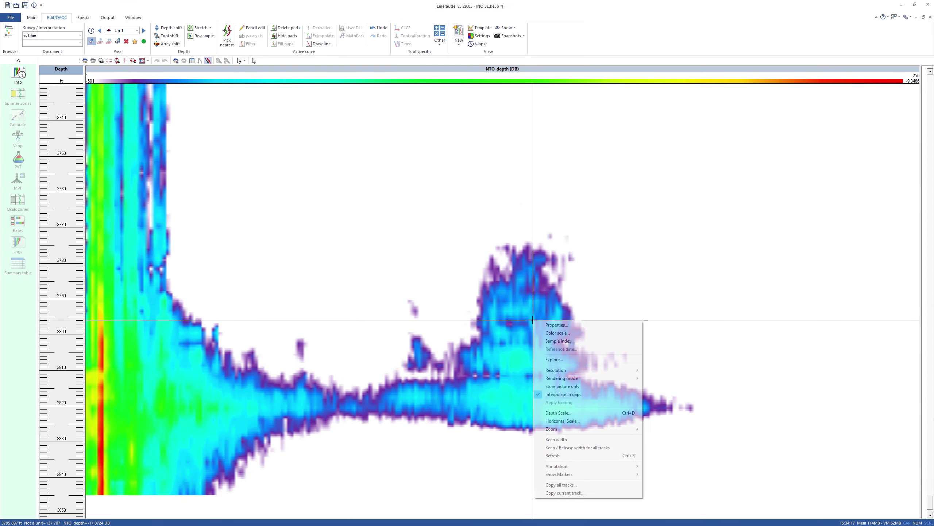
Compute a derivative image of NTO_depth with smoothing 1 ft and keep it in the explorer
left_click(554, 359)
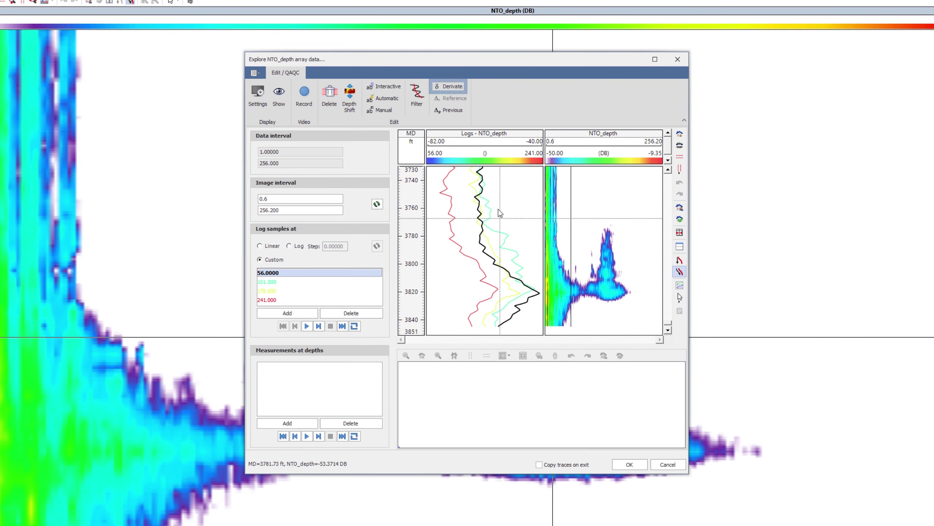
left_click(463, 129)
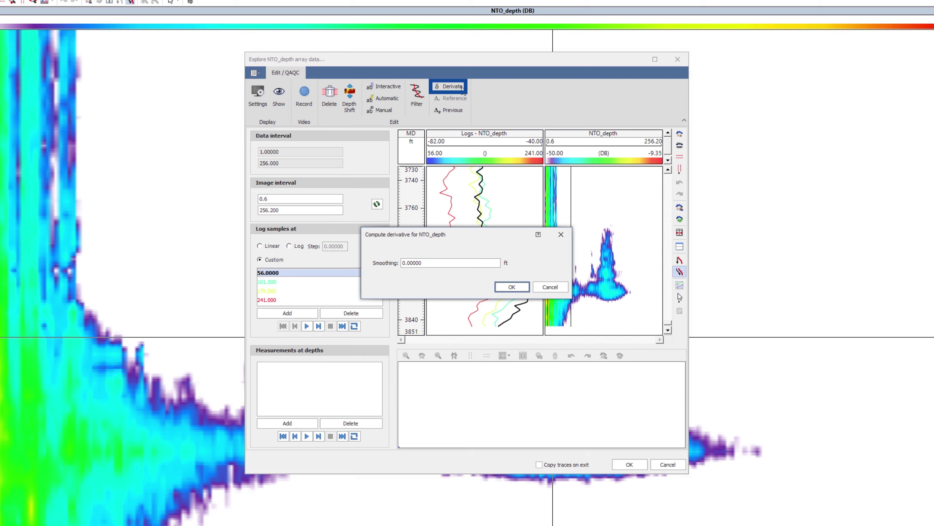
key("shift+Tab")
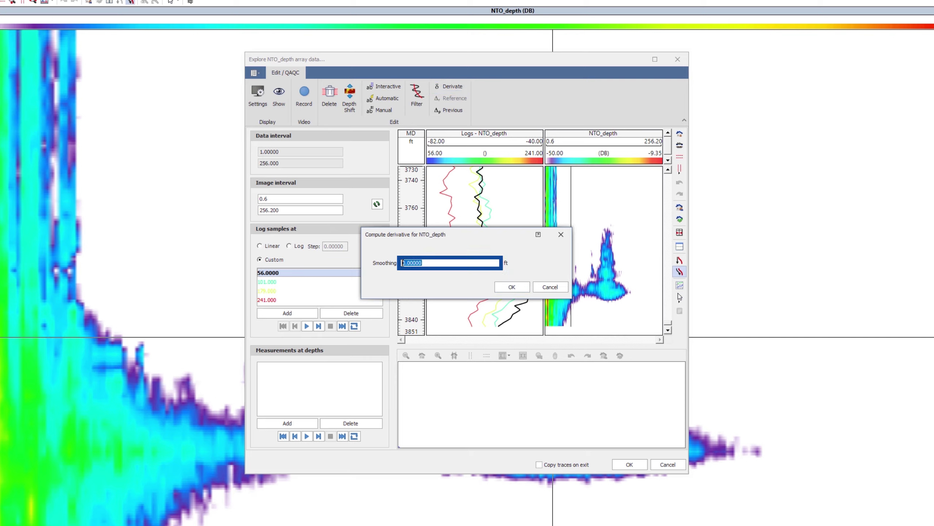
type("1")
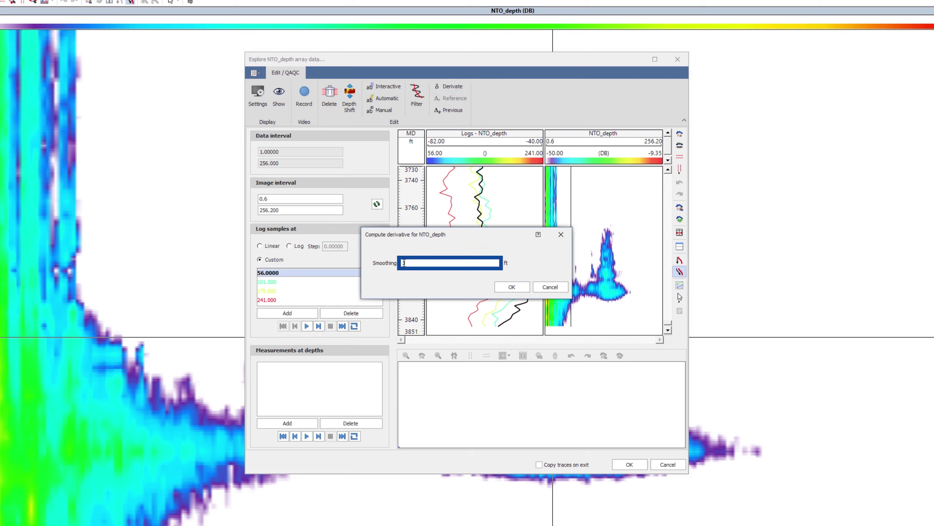
left_click(514, 288)
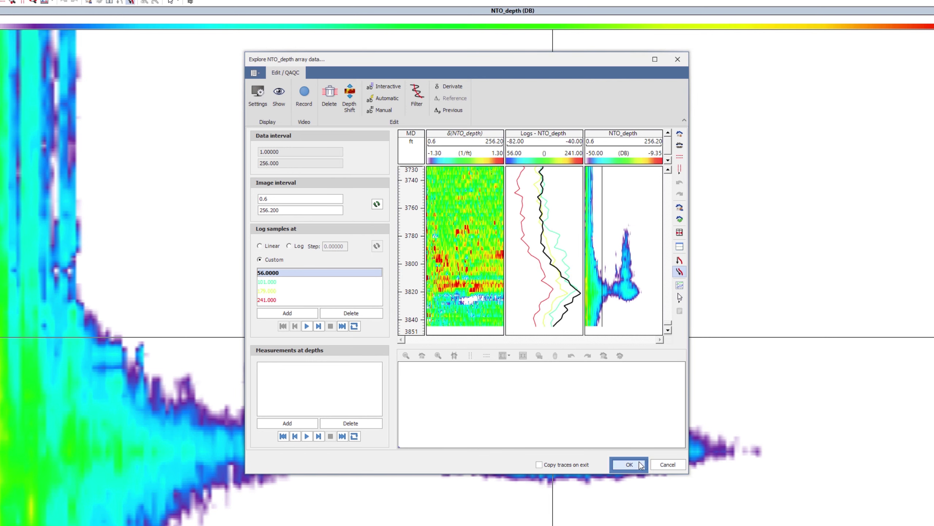
left_click(629, 464)
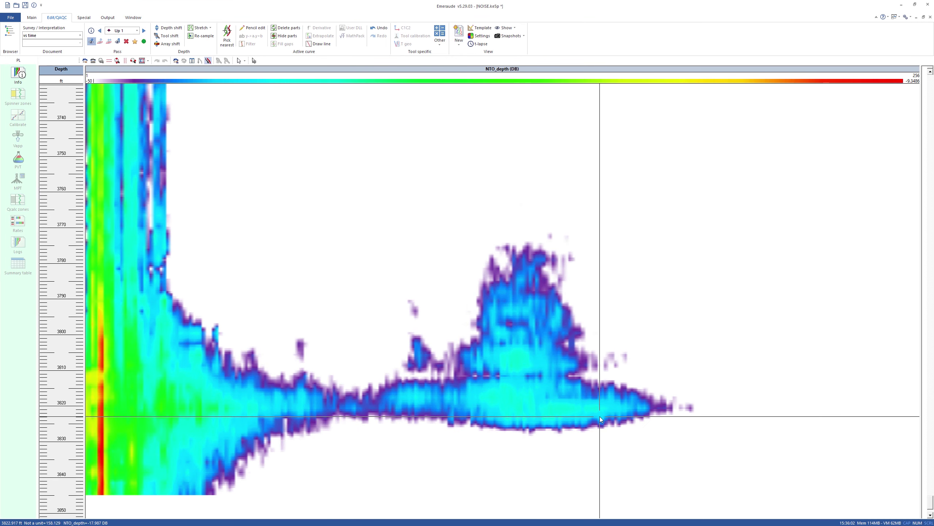